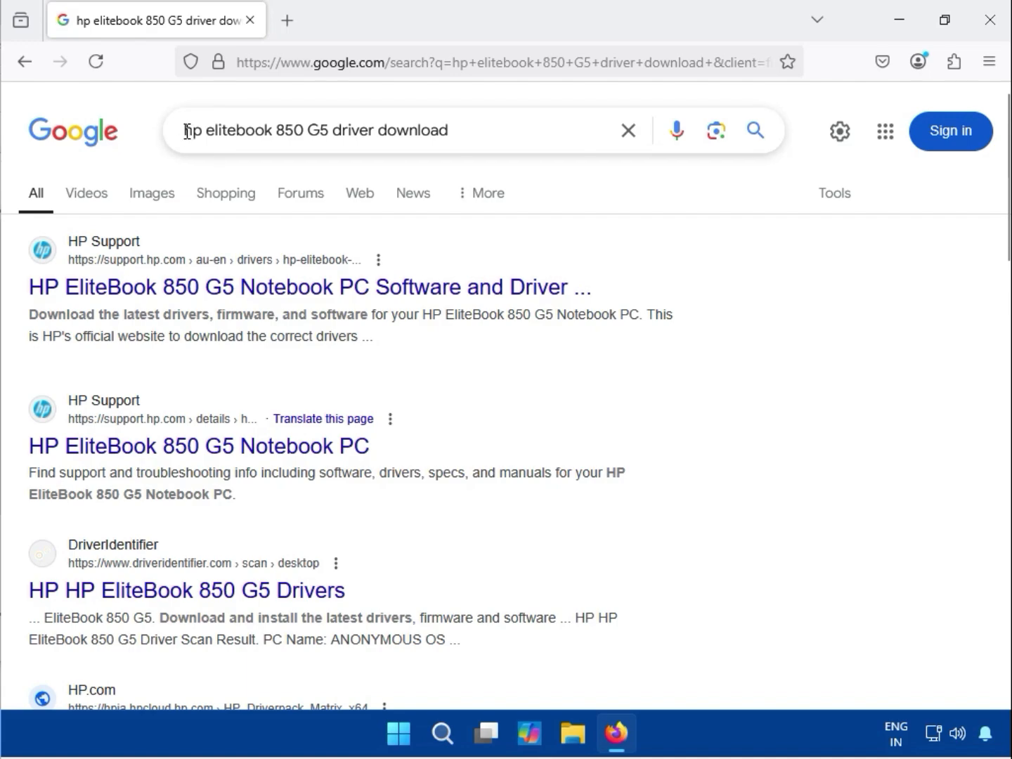
drag(187, 131, 432, 148)
click(774, 296)
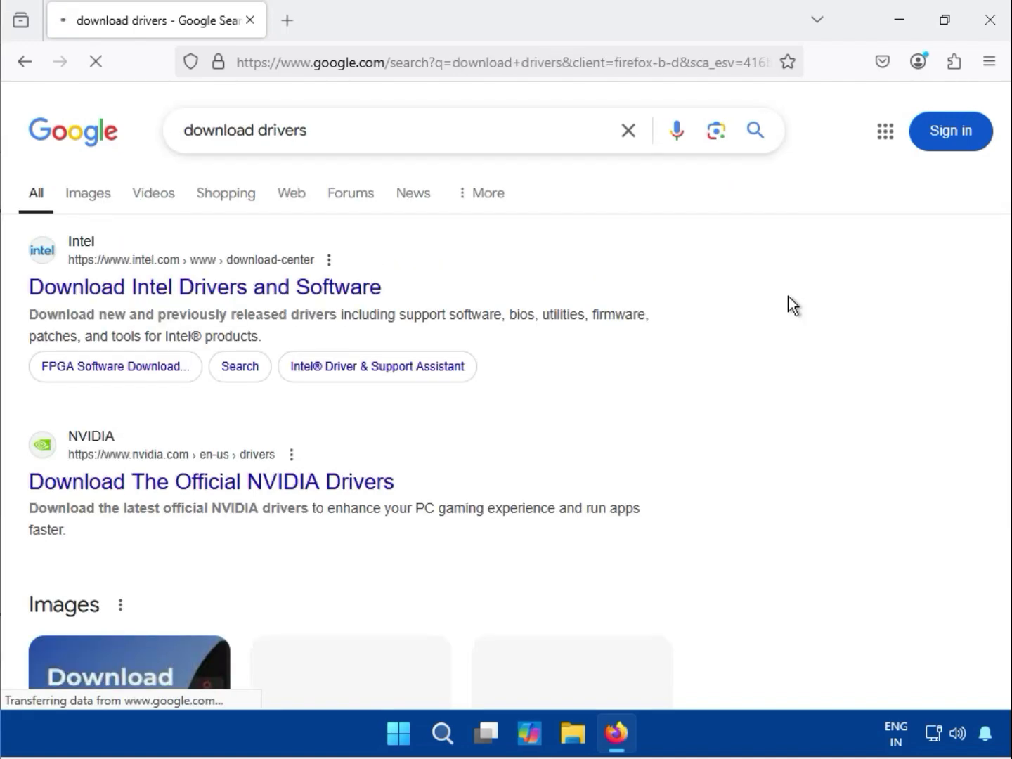
key(alt+Left)
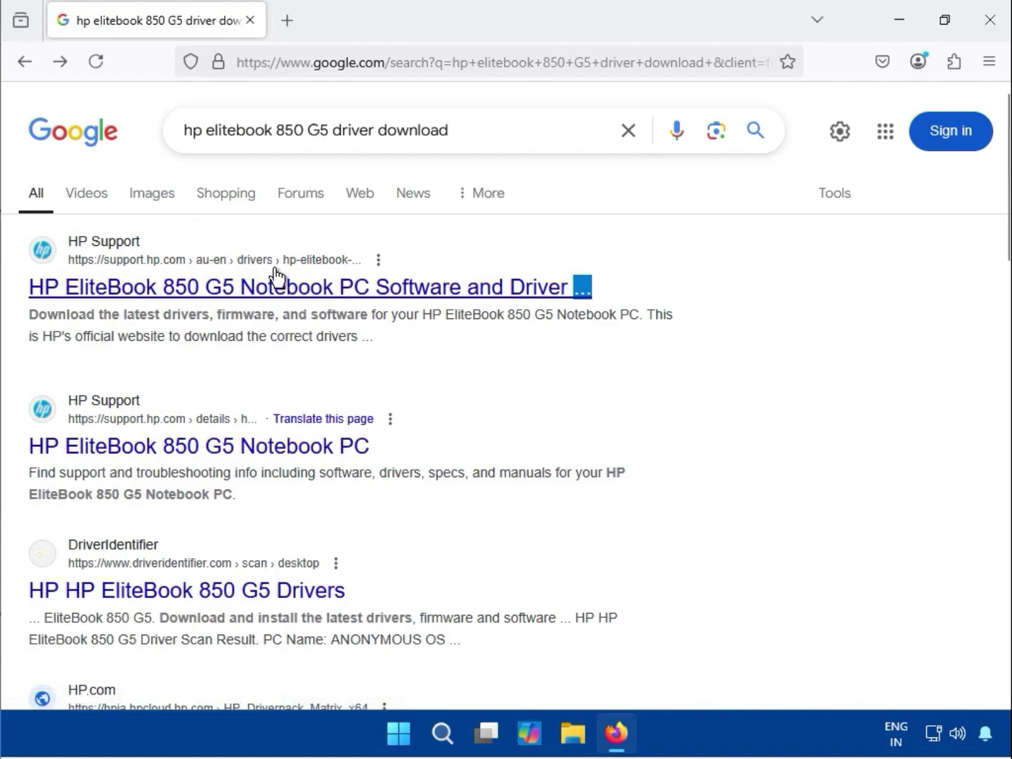
- Open the HP Support result for EliteBook 850 G5 Software and Driver downloads in a new tab and switch to it
right_click(307, 288)
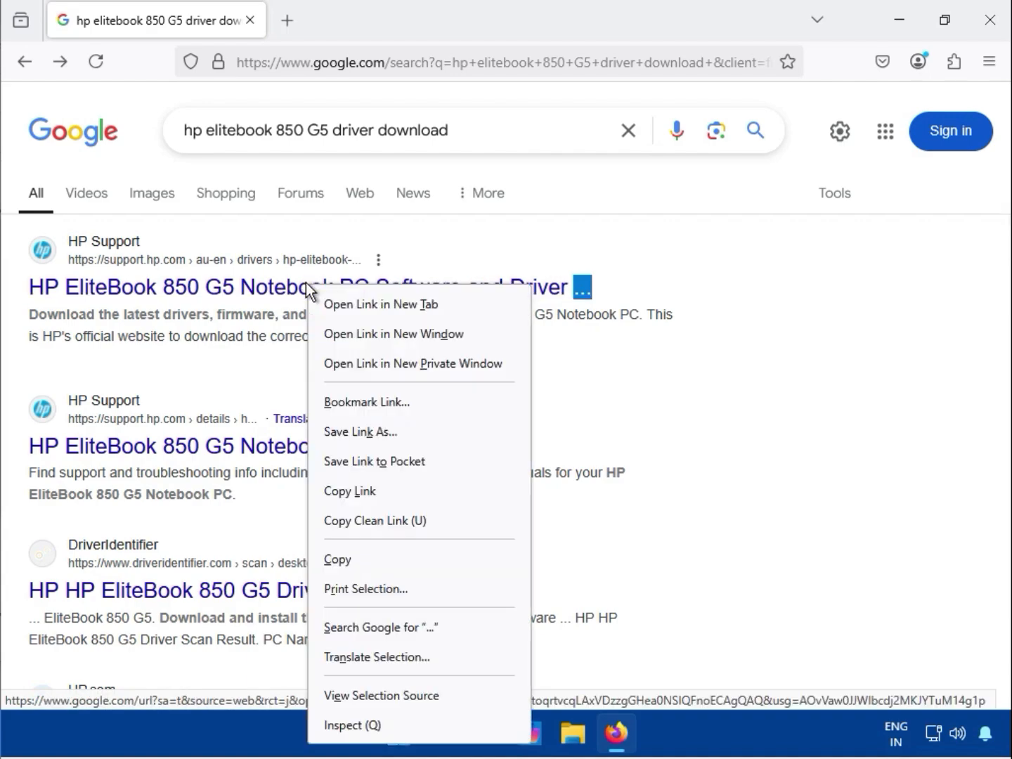
click(332, 304)
click(338, 30)
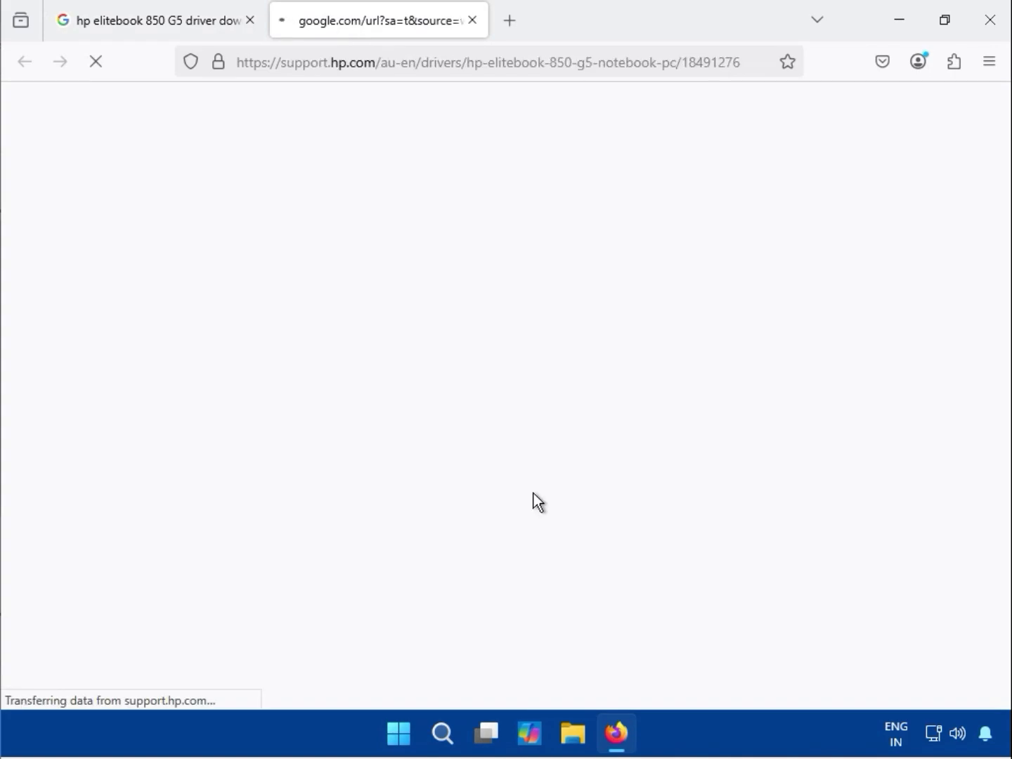
- Change the preferred operating system for the driver listing to Windows 11
mouse_move(616, 734)
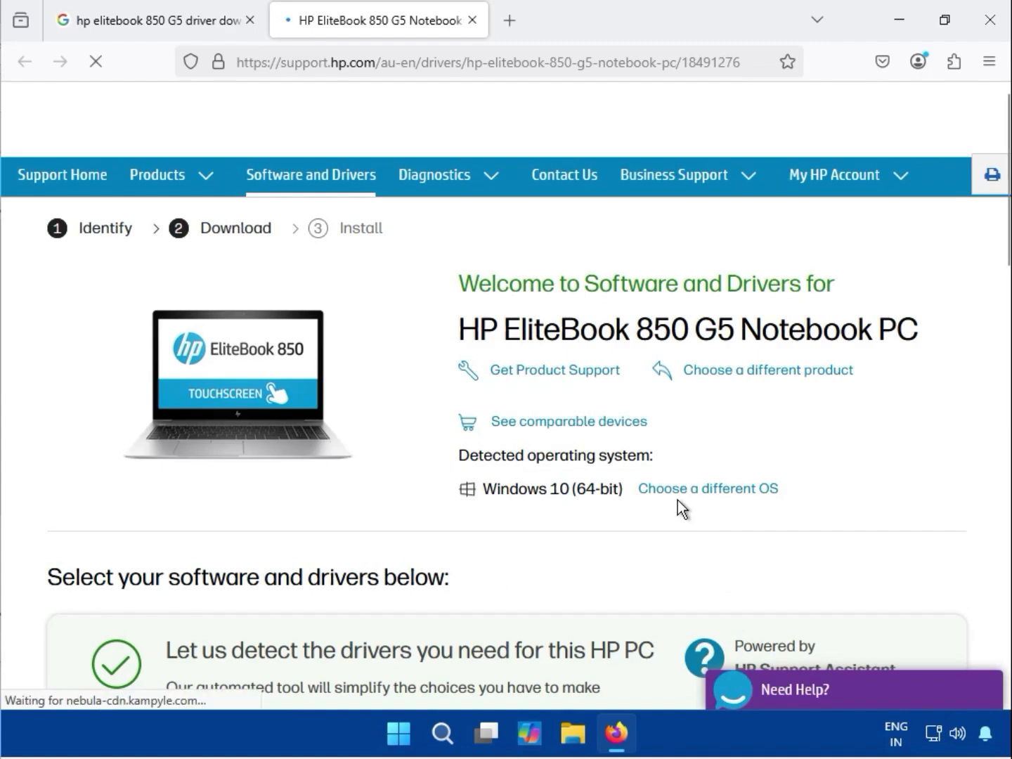
click(680, 496)
click(669, 443)
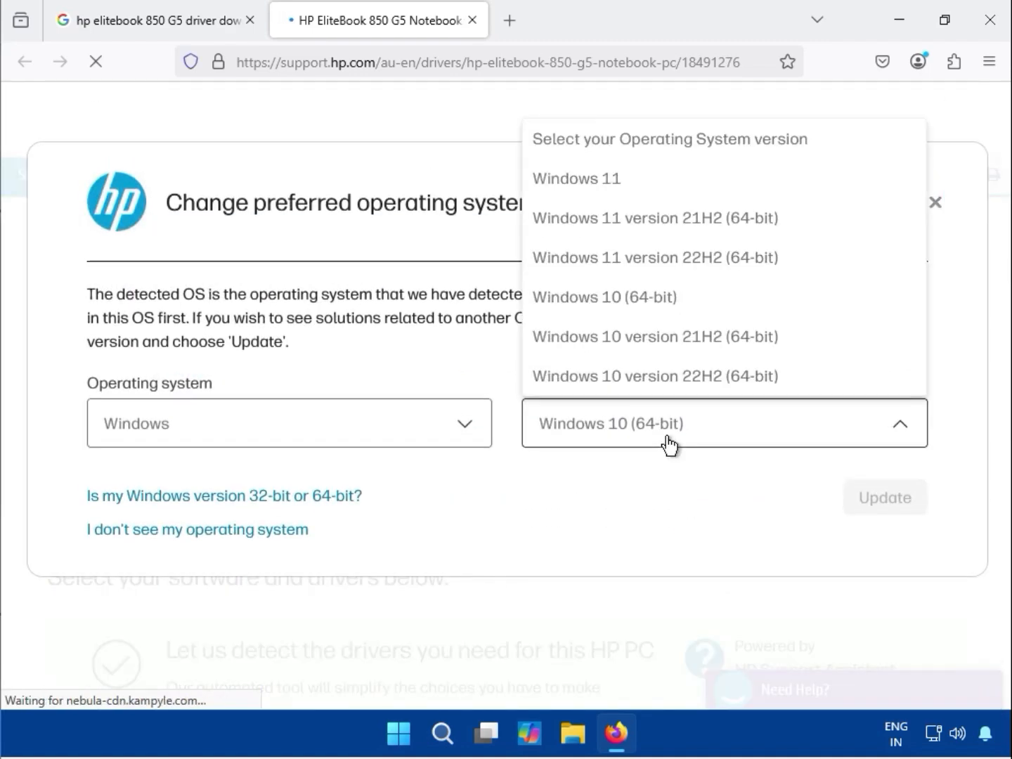
click(583, 181)
click(885, 501)
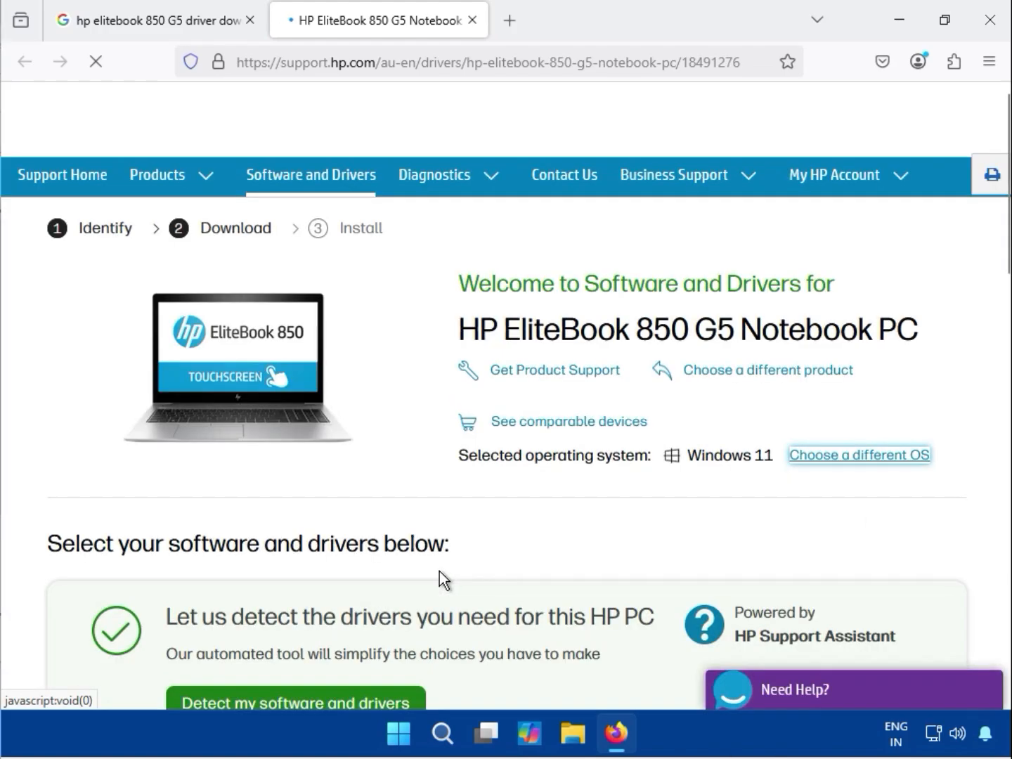
- Examine the available driver categories, checking the entries under BIOS and Driver-Audio
scroll(383, 583, down, 7)
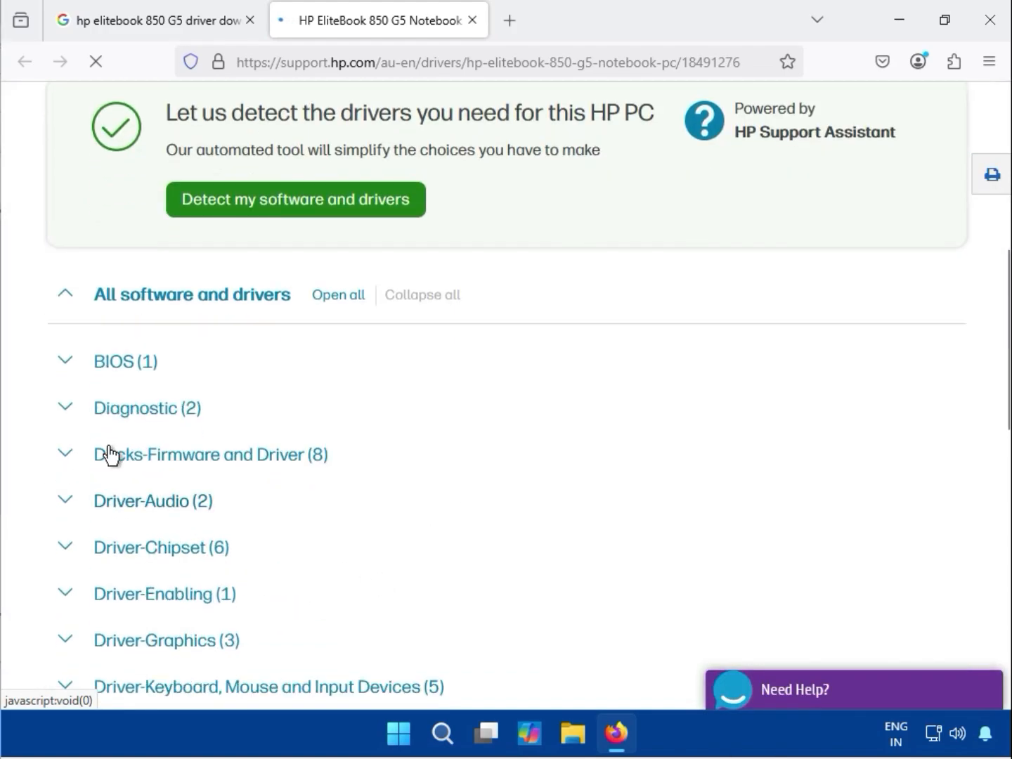
click(65, 364)
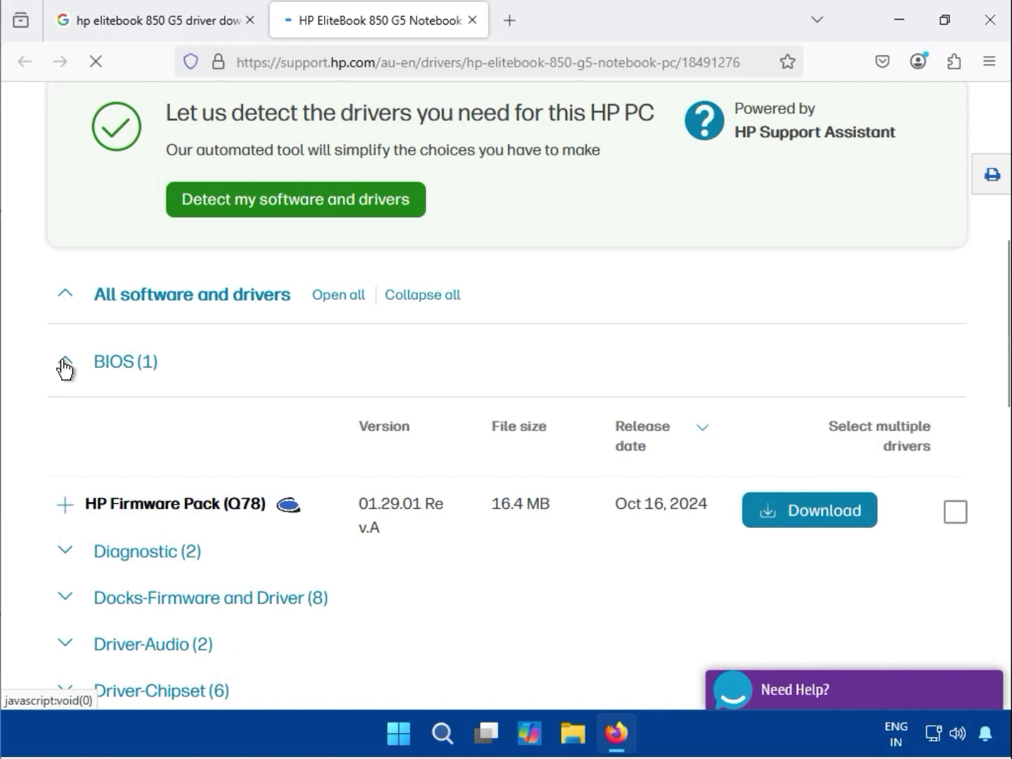
click(65, 363)
scroll(70, 440, down, 3)
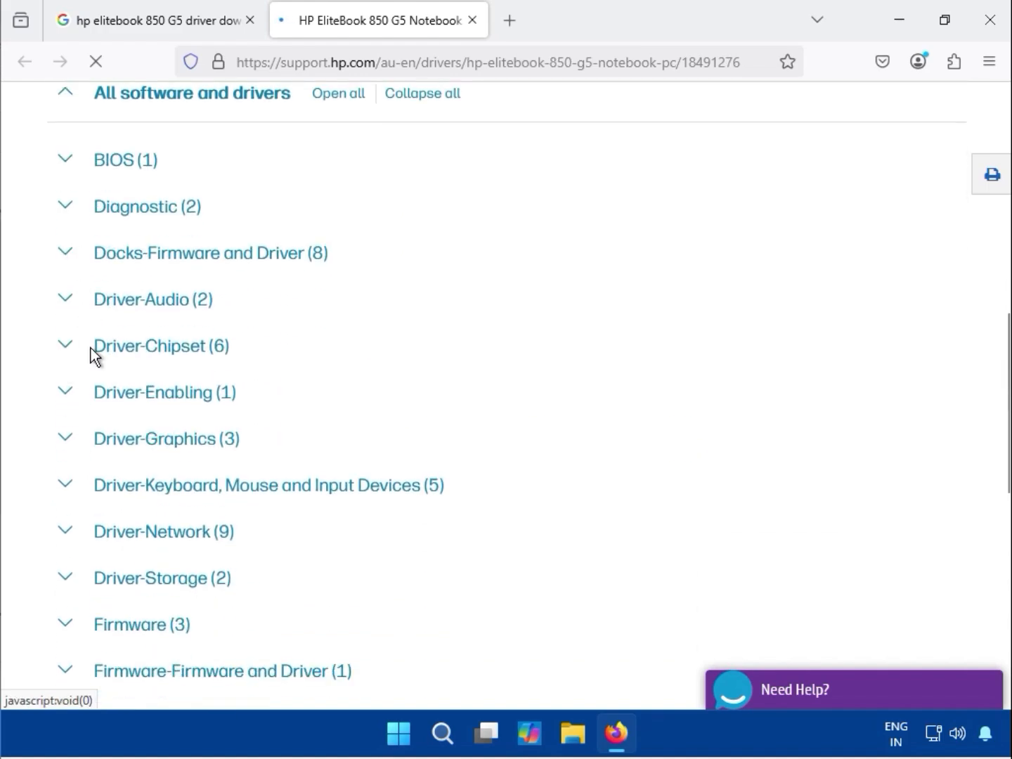
scroll(148, 503, down, 3)
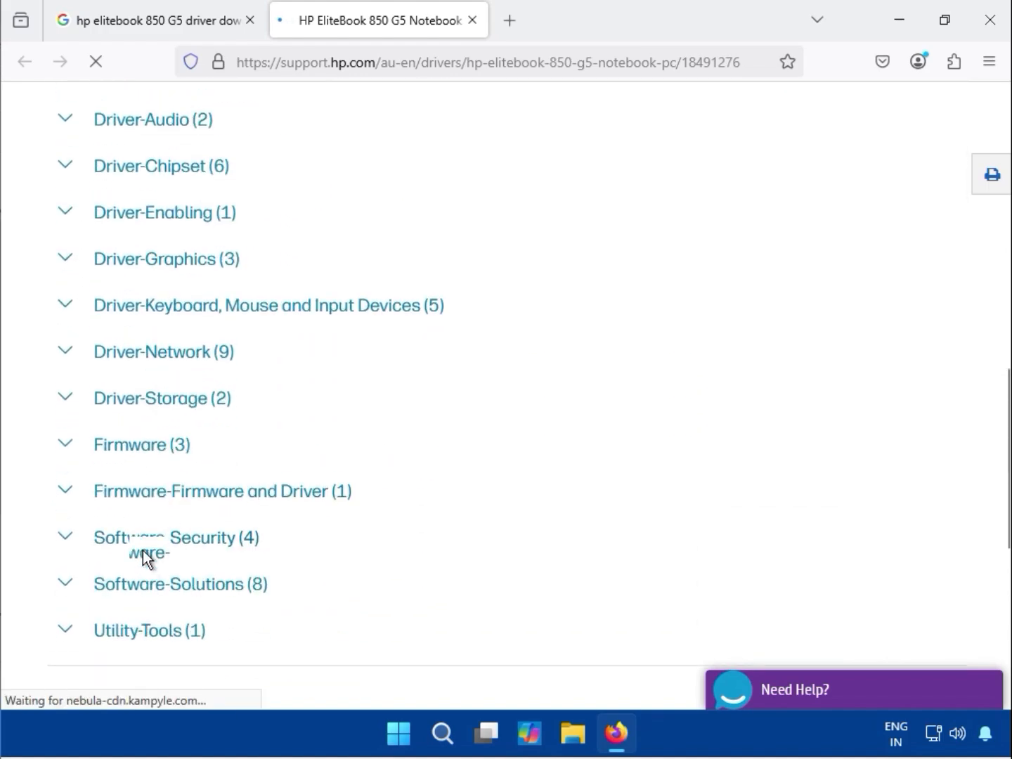
scroll(143, 552, up, 3)
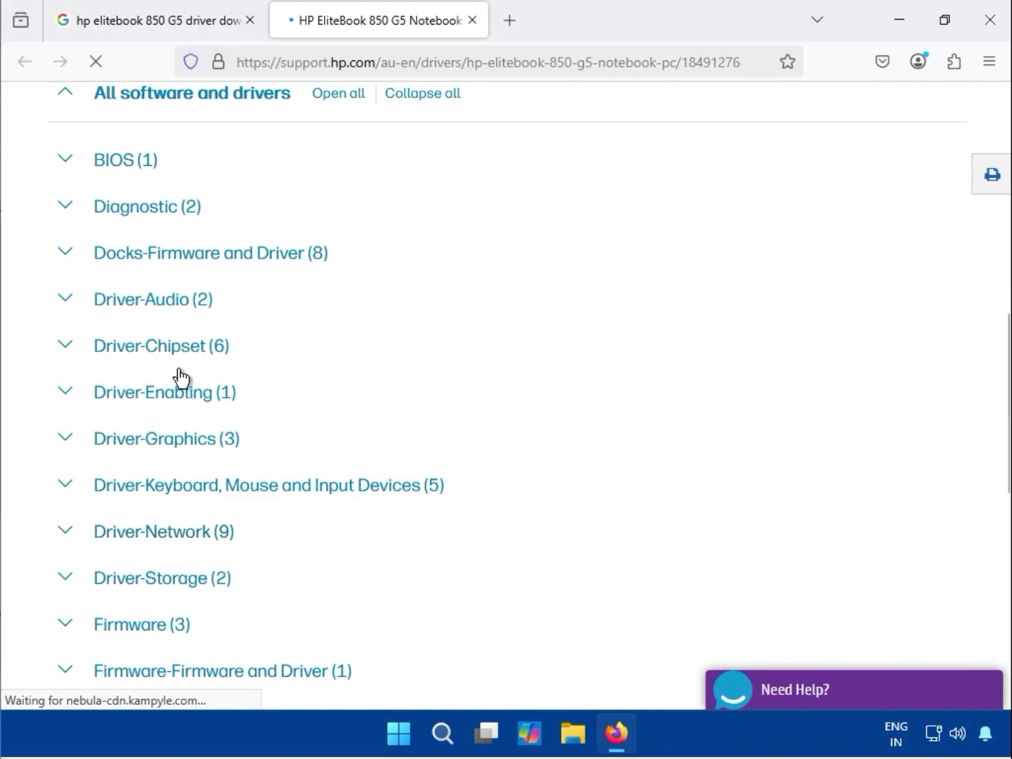
click(83, 307)
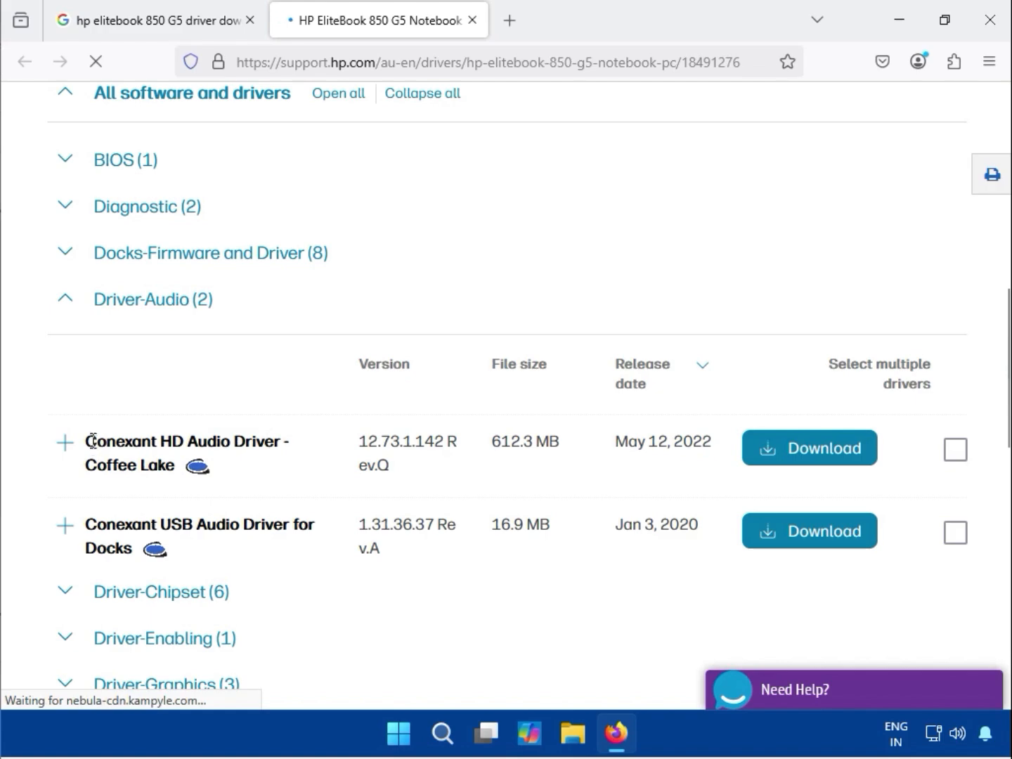
drag(89, 440, 172, 462)
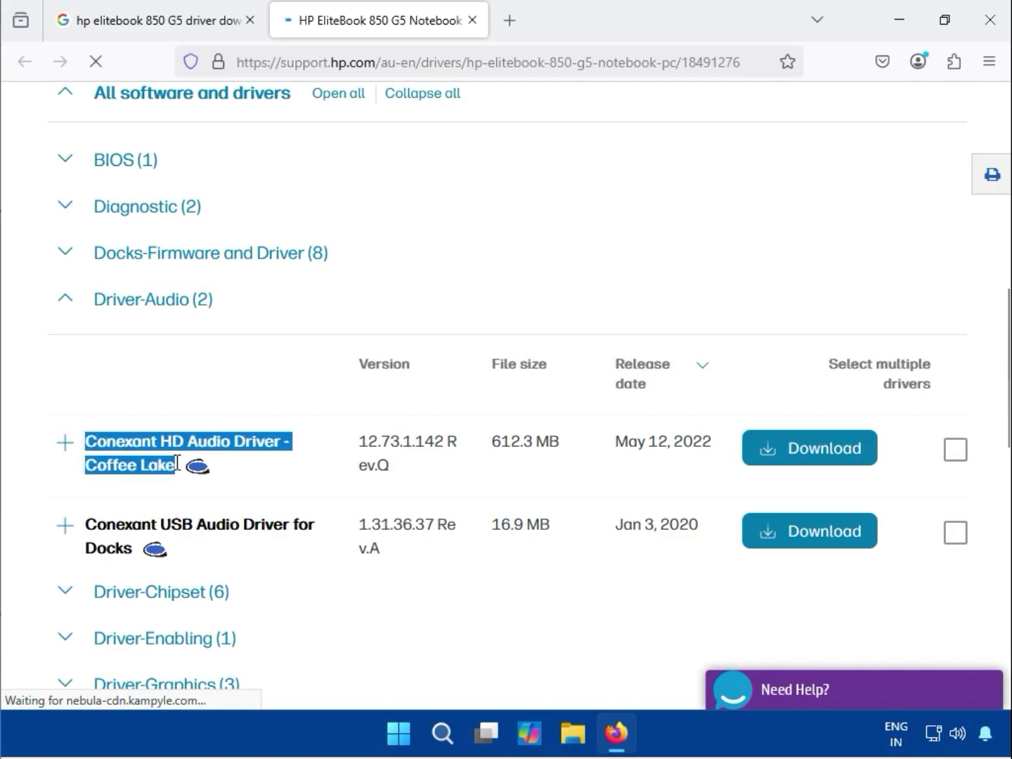
click(62, 309)
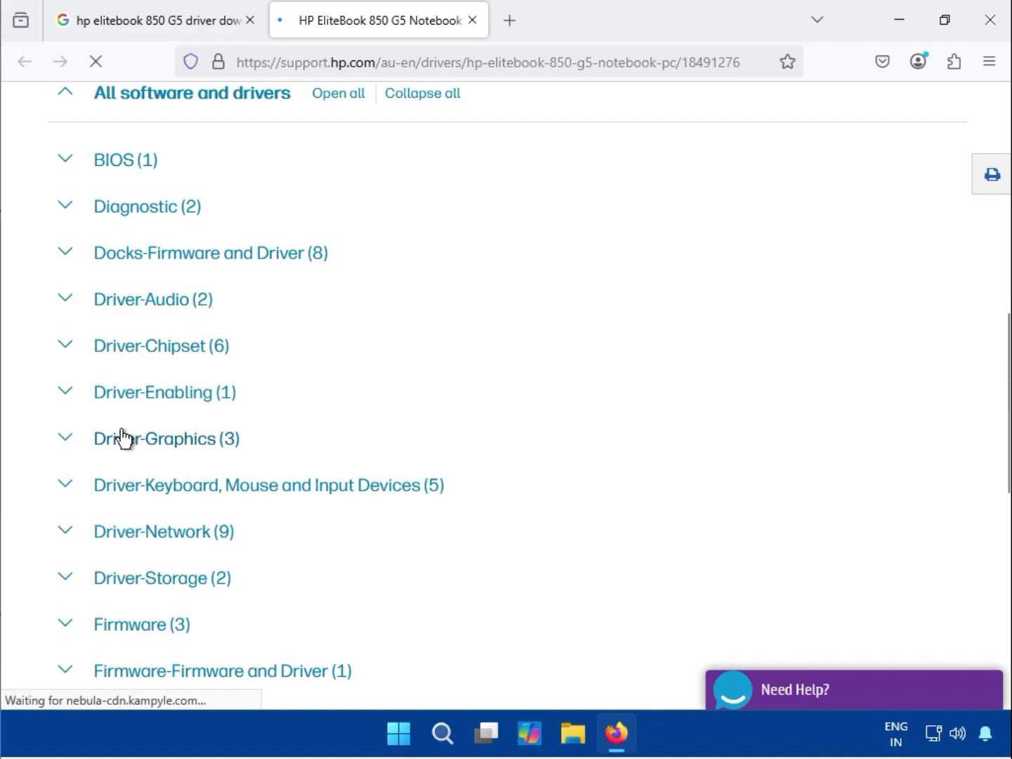
- Expand the Driver-Network category, dismiss the Windows Firewall notification and download the Intel Bluetooth Driver
click(68, 533)
scroll(332, 544, down, 3)
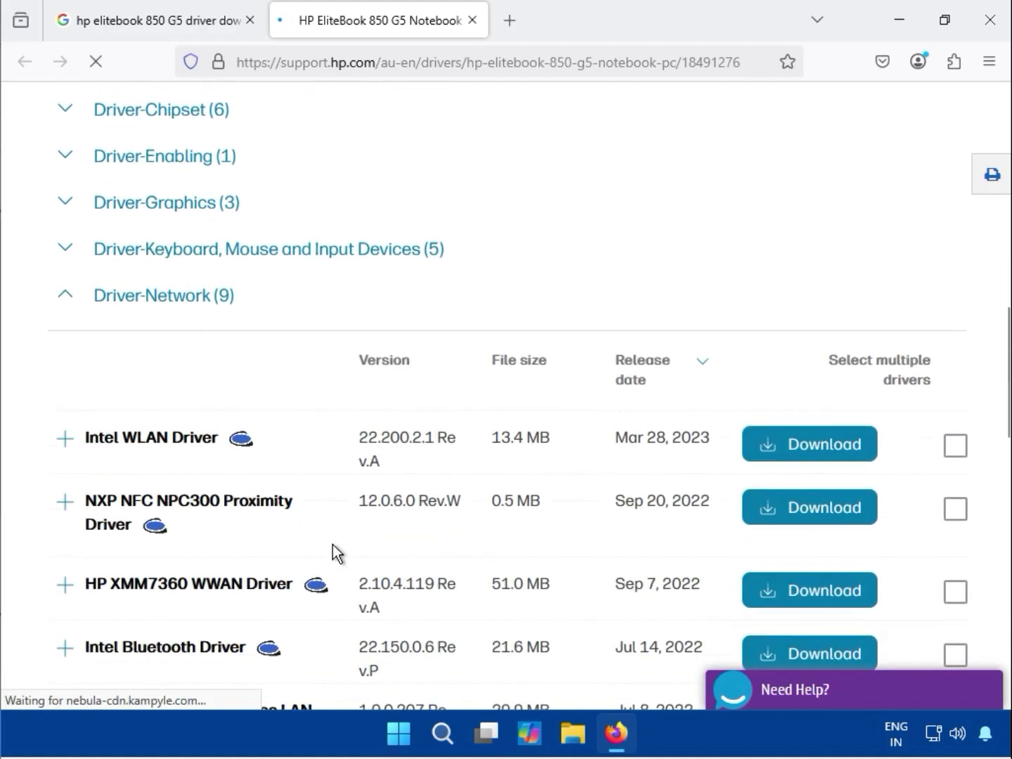
scroll(333, 553, down, 1)
drag(124, 370, 190, 369)
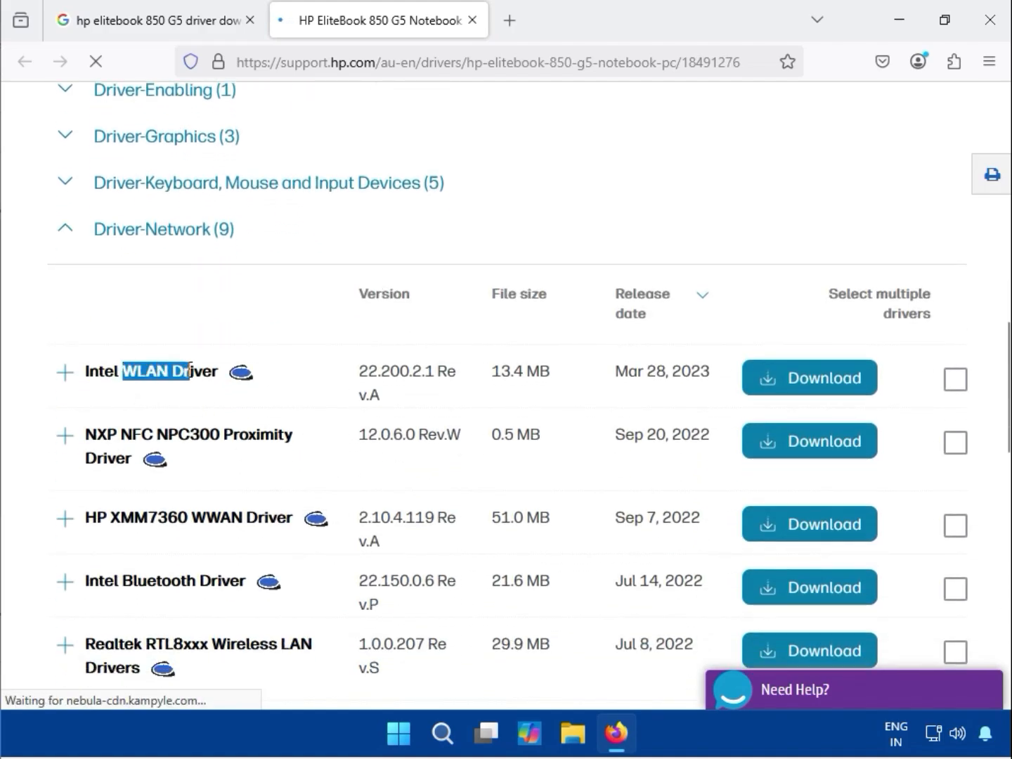
drag(124, 582, 196, 582)
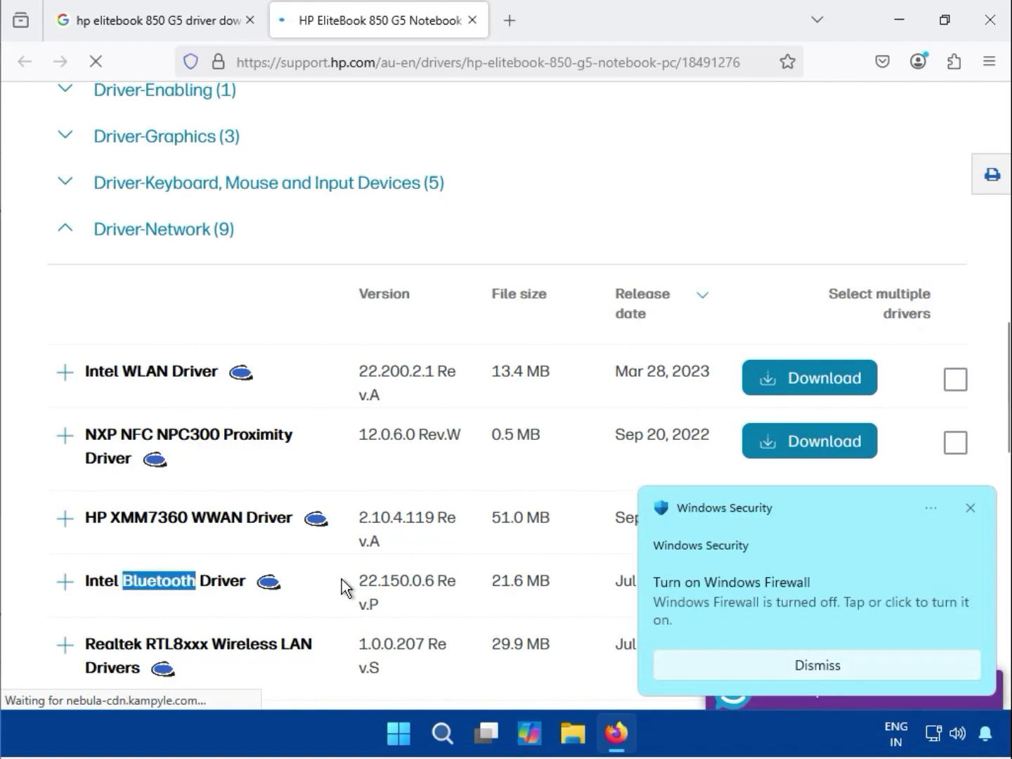
click(972, 507)
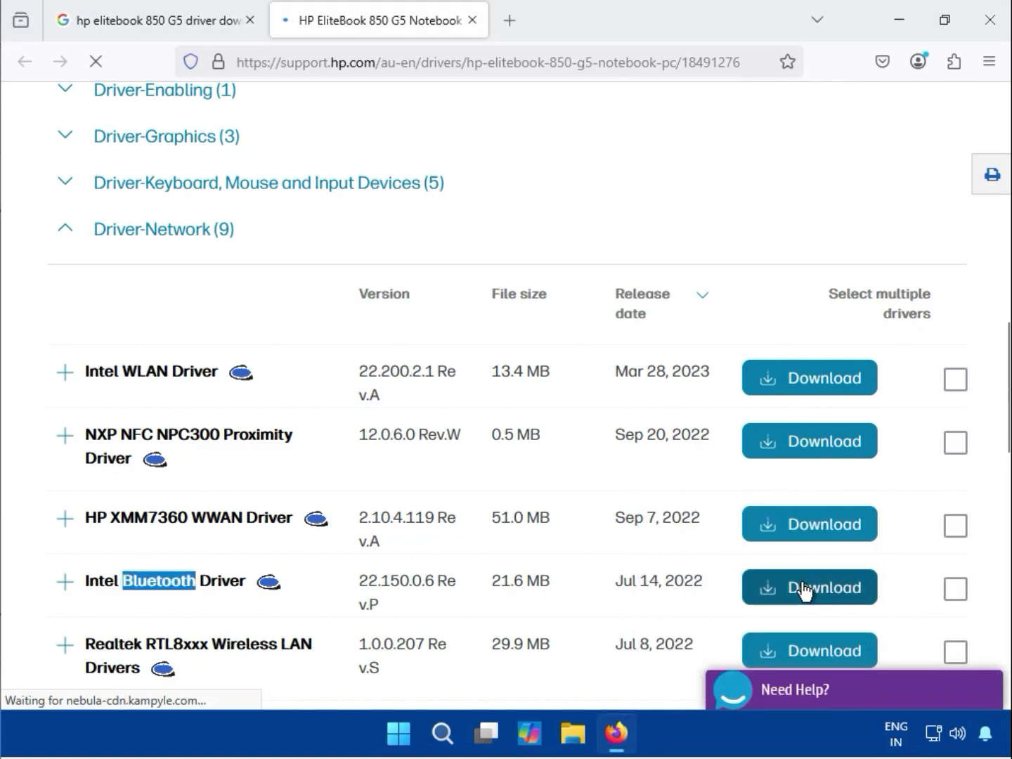
click(827, 591)
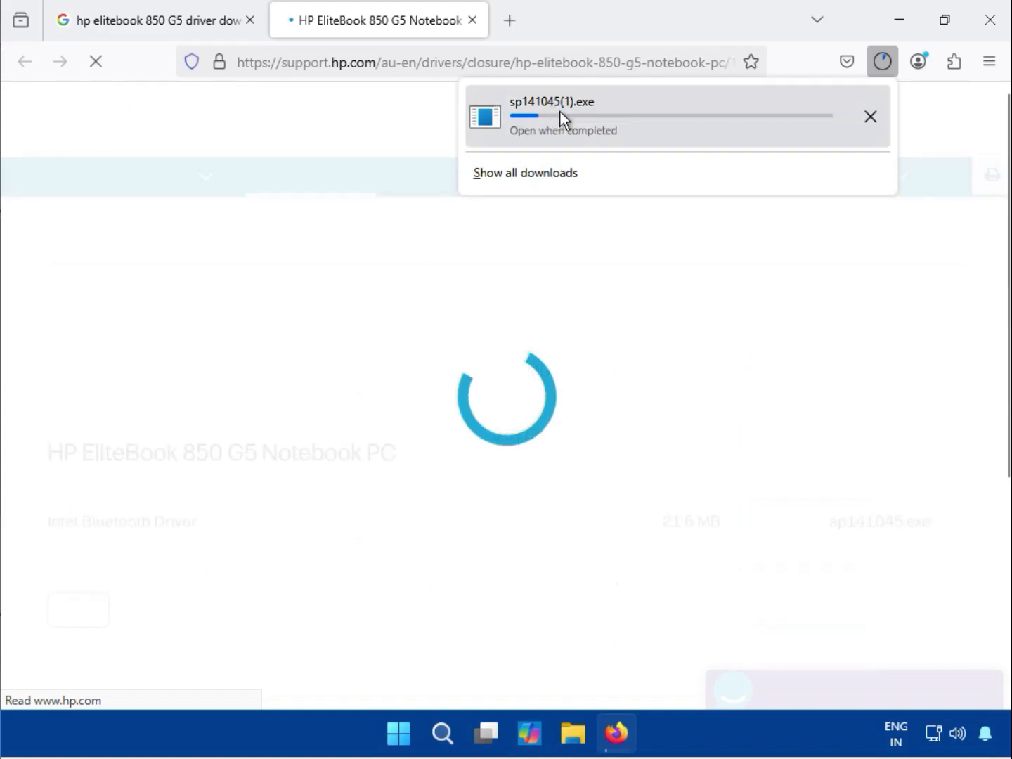
- Return to the notebook's software and drivers list and expand the Driver-Network category again
scroll(375, 401, down, 5)
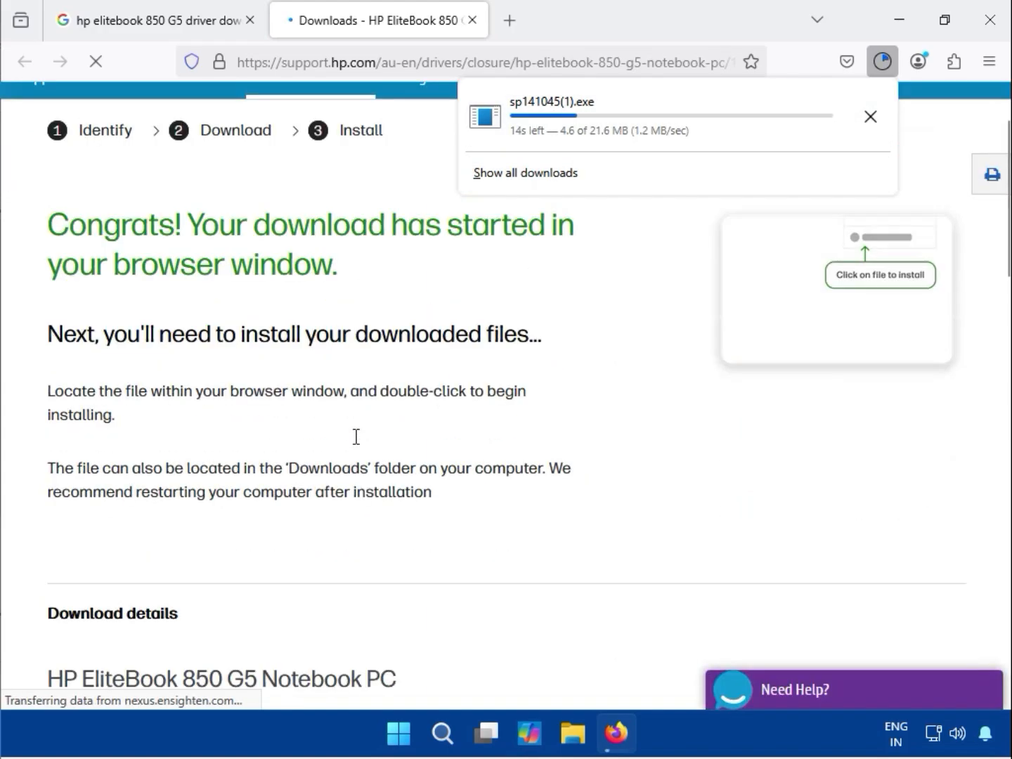
click(173, 659)
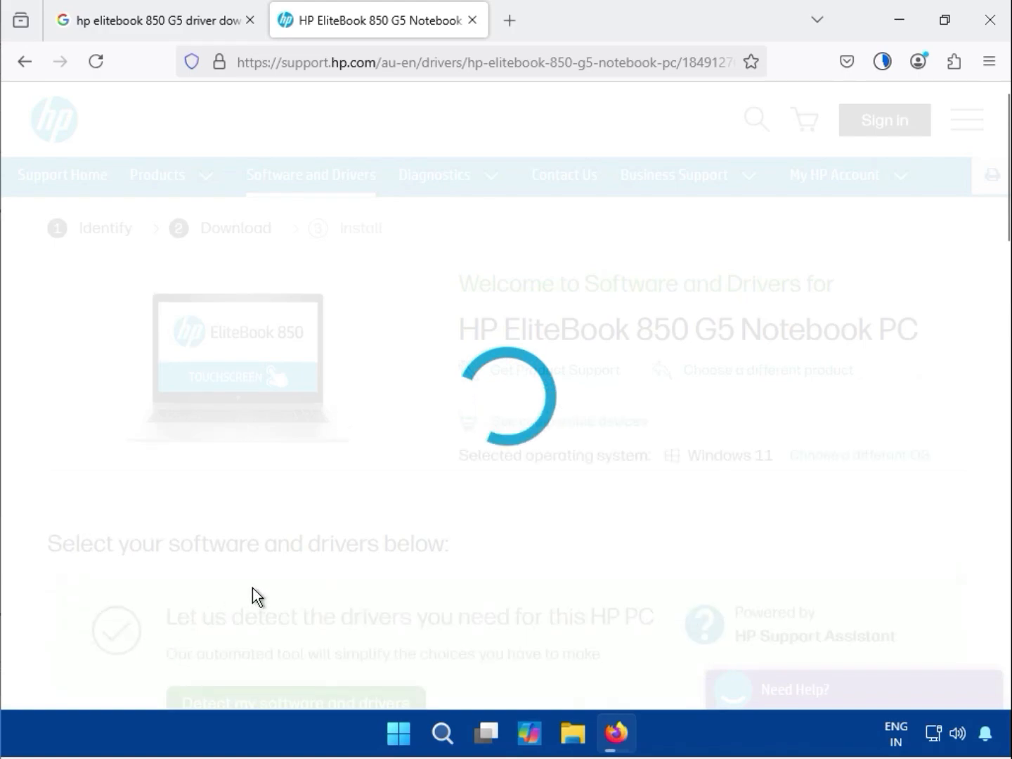
scroll(299, 591, down, 5)
scroll(295, 598, down, 10)
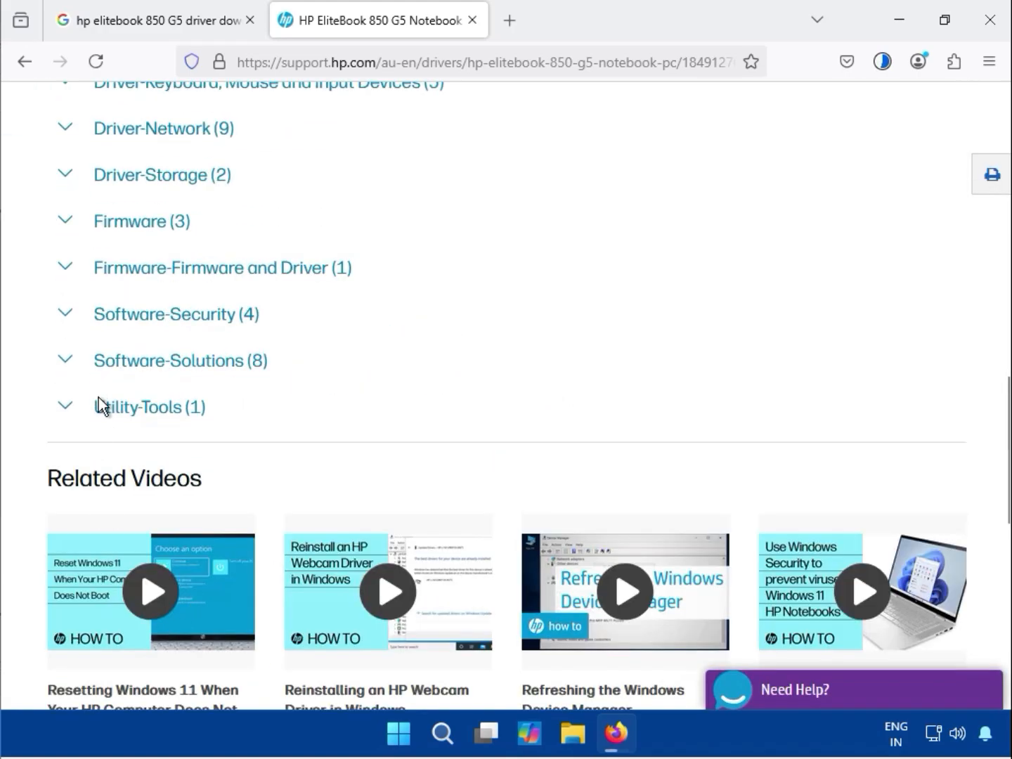
scroll(98, 401, up, 1)
scroll(99, 402, up, 2)
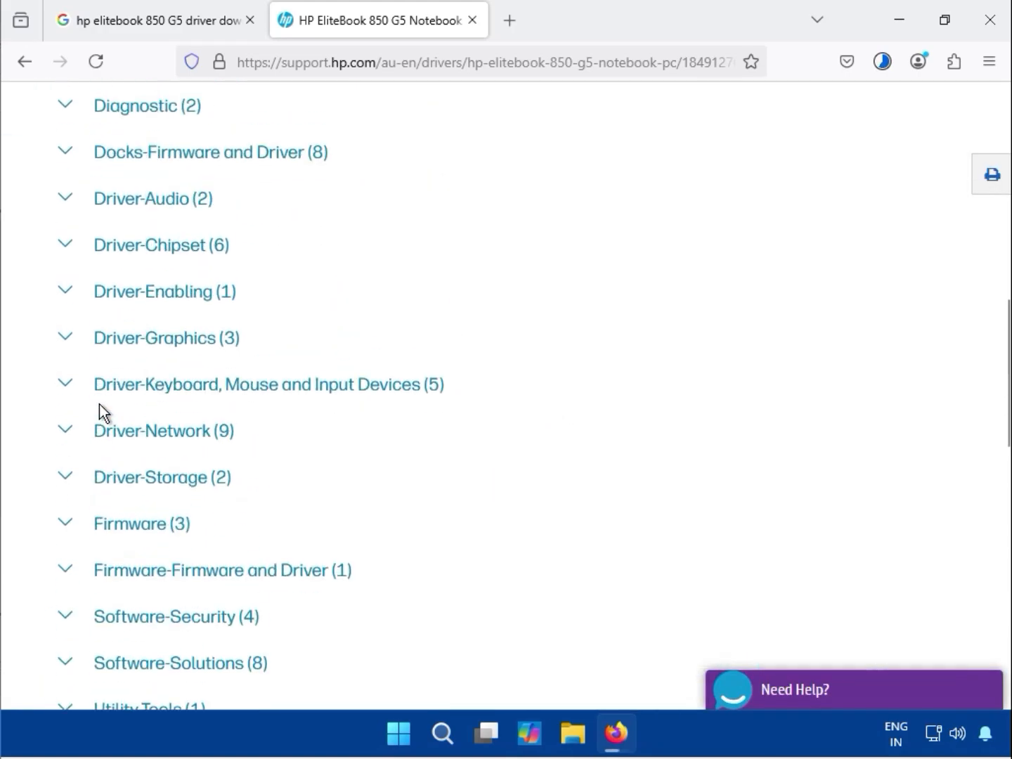
click(70, 430)
scroll(150, 475, down, 2)
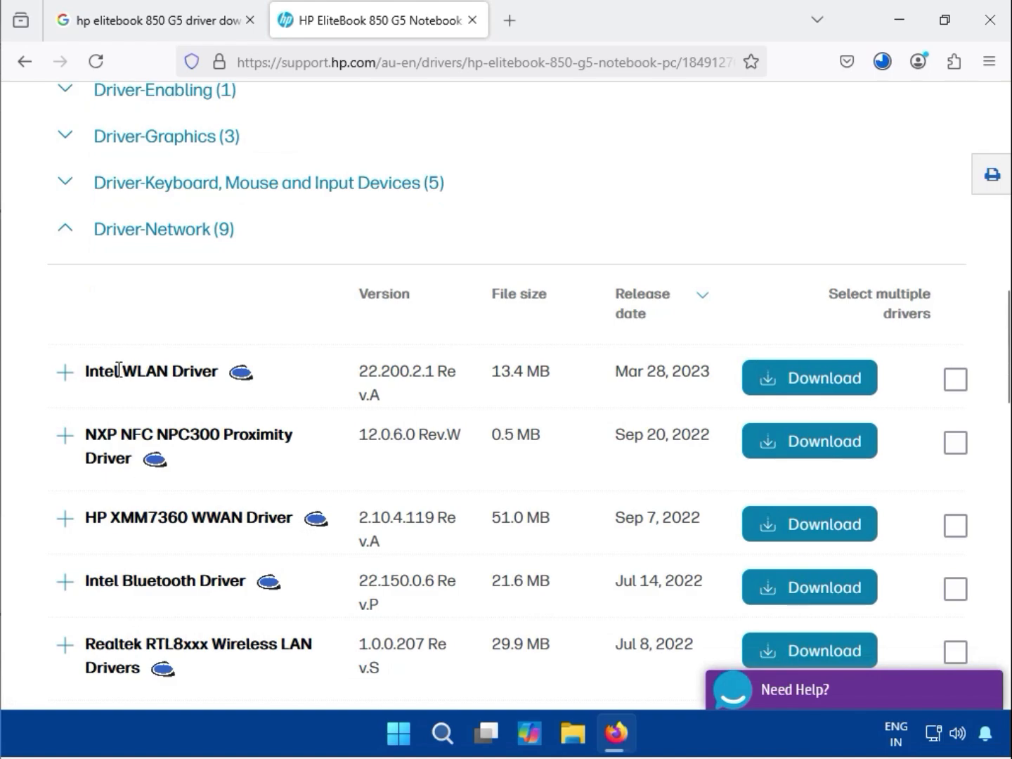
- Examine the Intel WLAN, Intel Bluetooth and Realtek RTL8xxx Wireless LAN entries among the network drivers
drag(118, 369, 182, 371)
scroll(207, 433, down, 1)
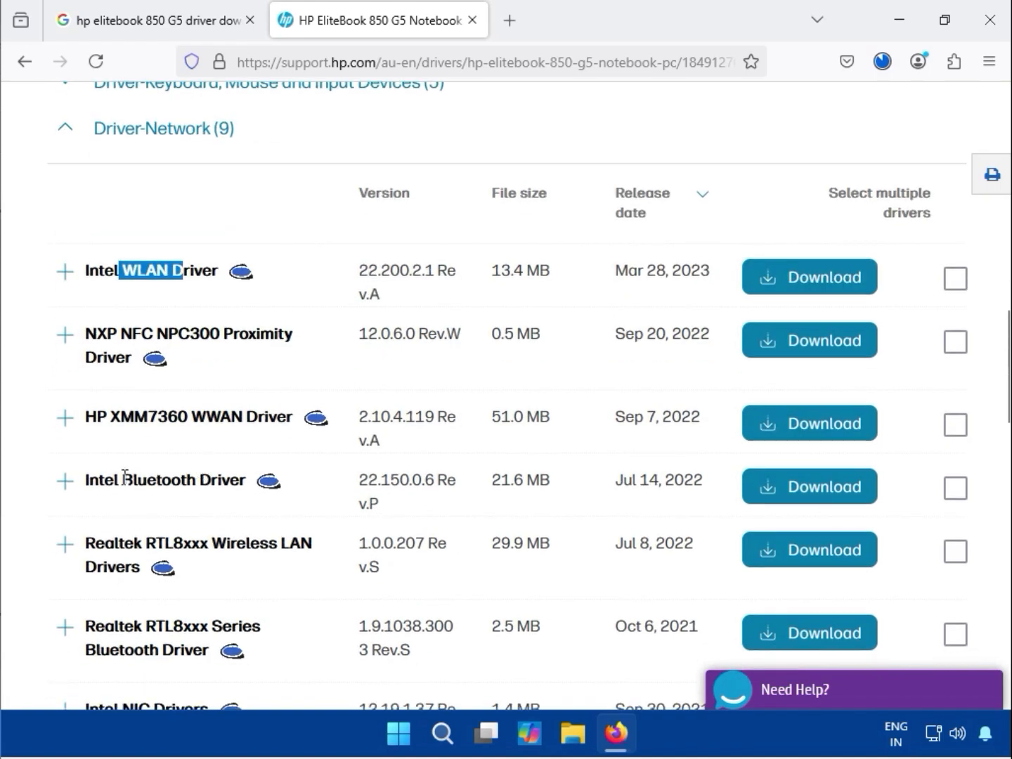
drag(124, 478, 212, 487)
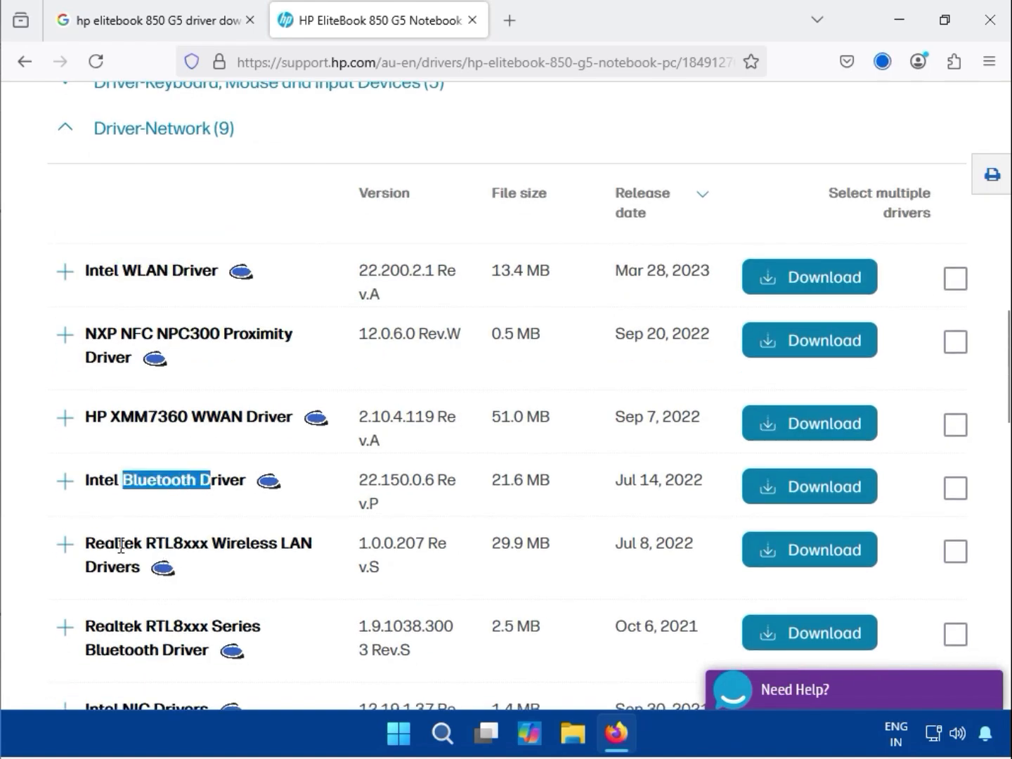
drag(120, 547, 142, 566)
scroll(278, 525, up, 3)
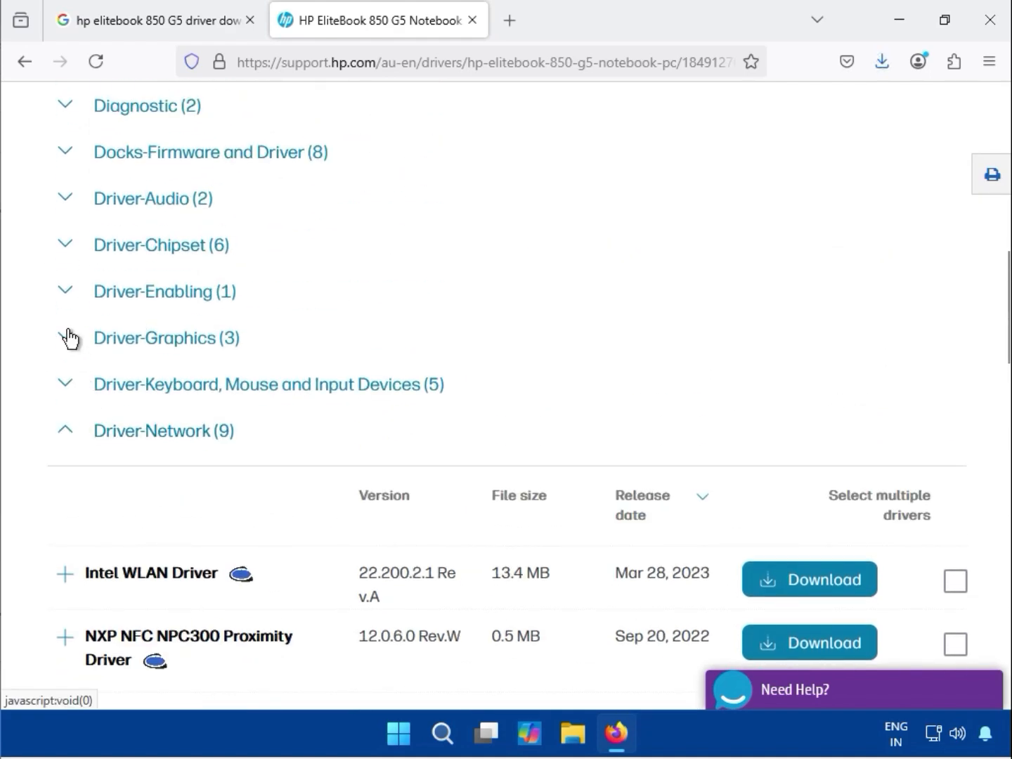
- Check the HP Universal Camera Driver under Driver-Keyboard, Mouse and Input Devices and collapse that category
click(65, 388)
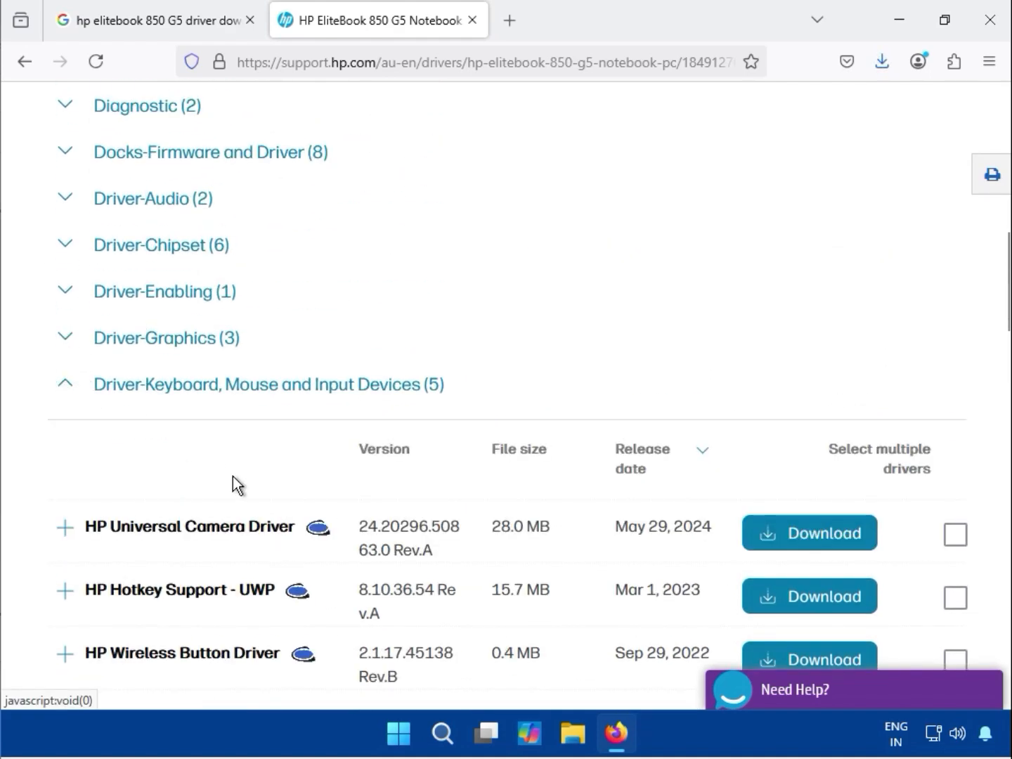
scroll(219, 468, down, 2)
drag(188, 432, 289, 443)
scroll(193, 529, down, 2)
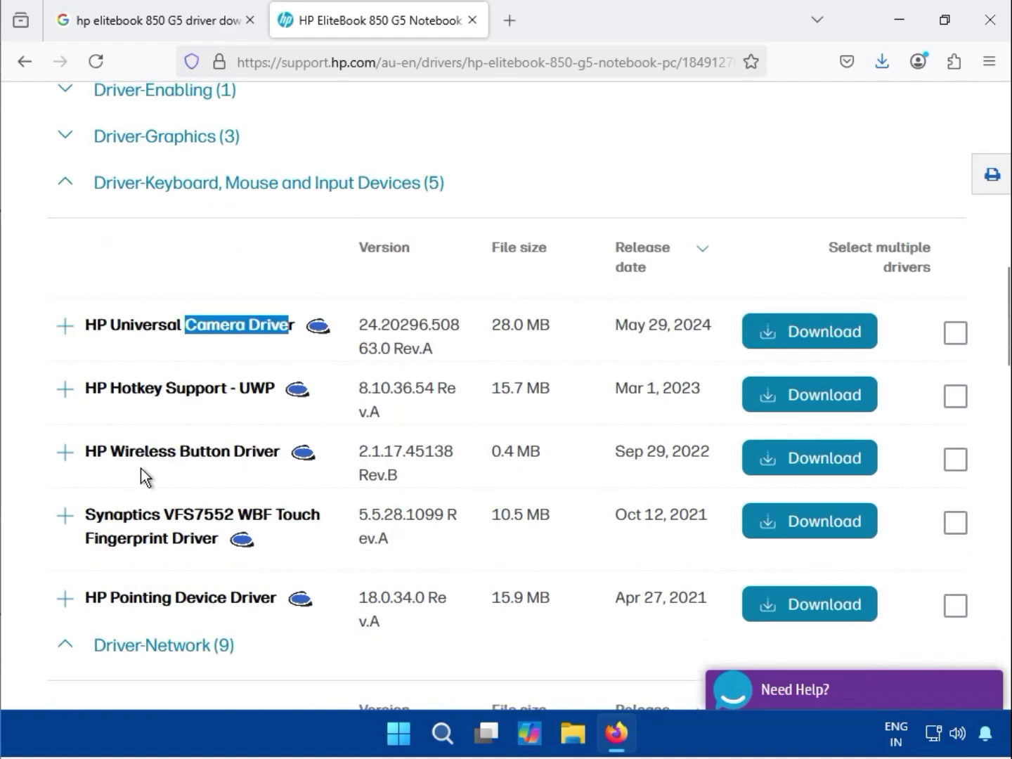
drag(112, 325, 289, 326)
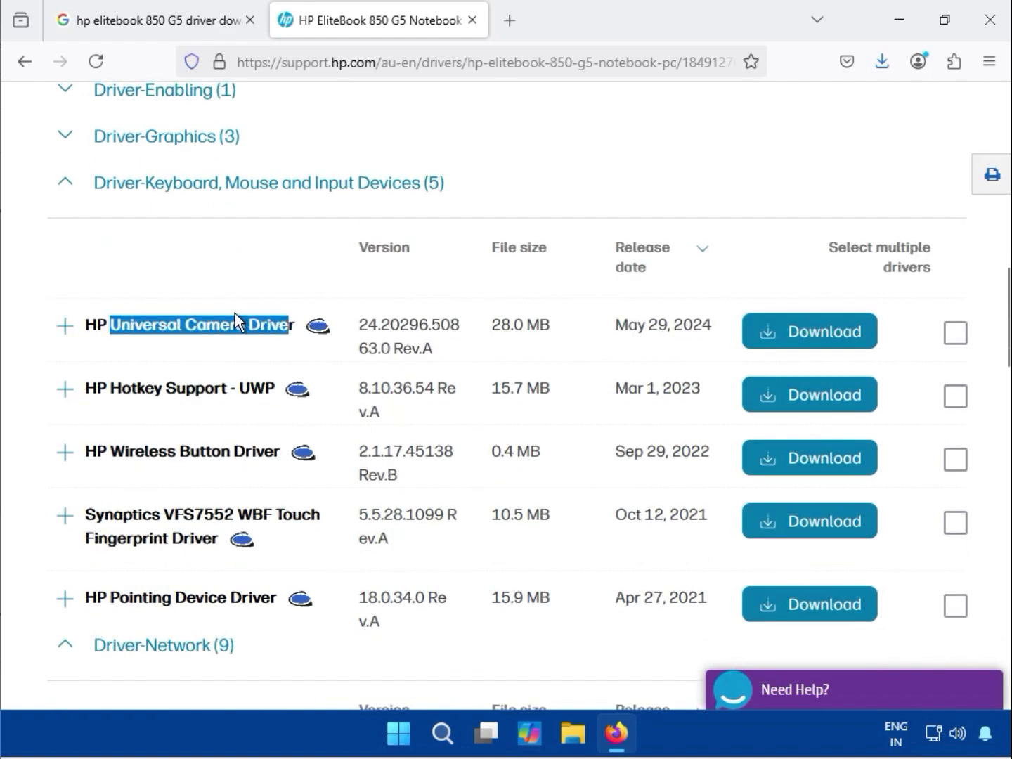
click(65, 186)
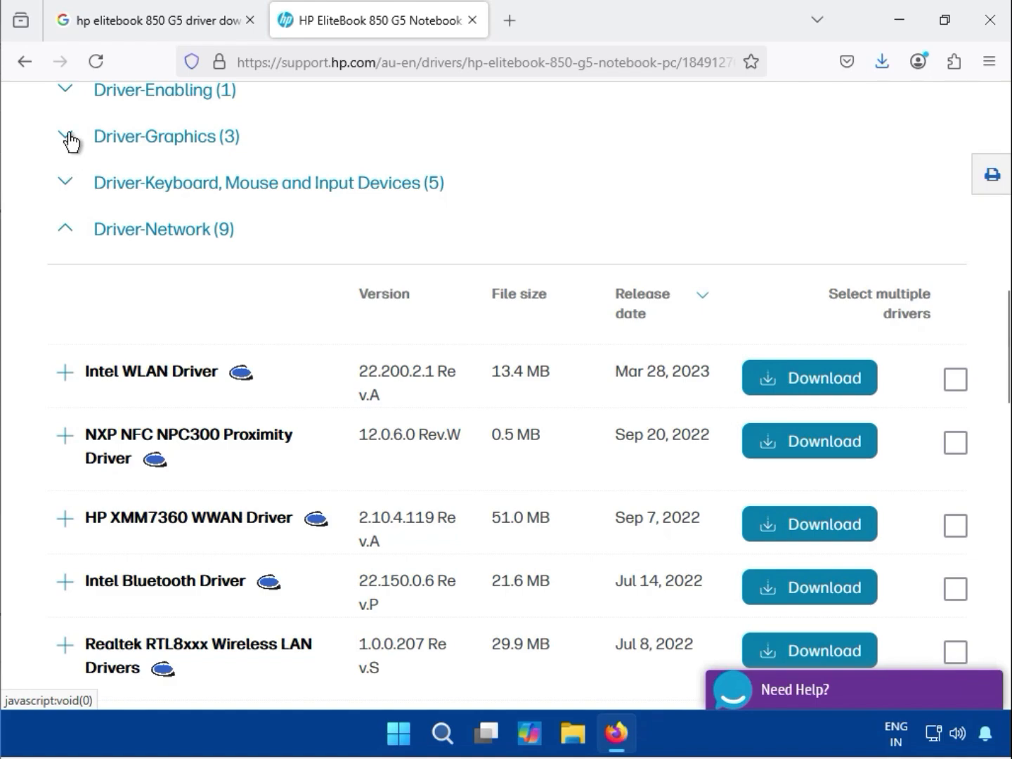
- Expand Driver-Graphics and examine its Intel Video, DisplayLink Graphic and AMD Video driver entries
click(69, 135)
drag(123, 275, 144, 298)
click(140, 365)
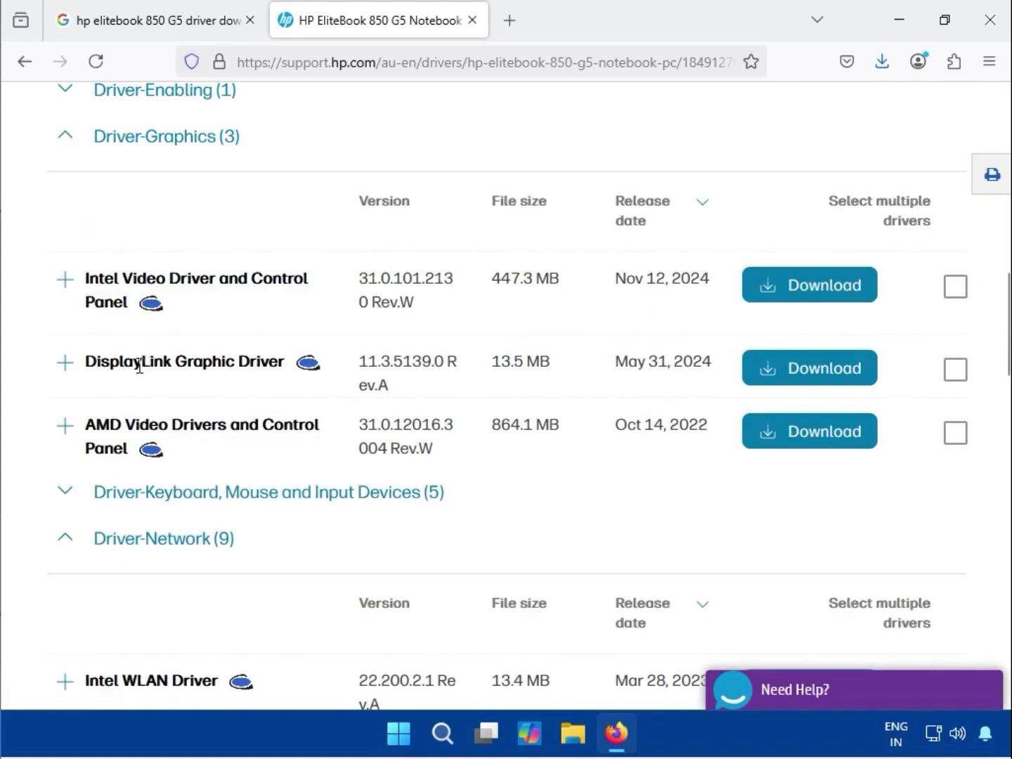
drag(140, 365, 265, 369)
click(103, 426)
drag(92, 427, 131, 441)
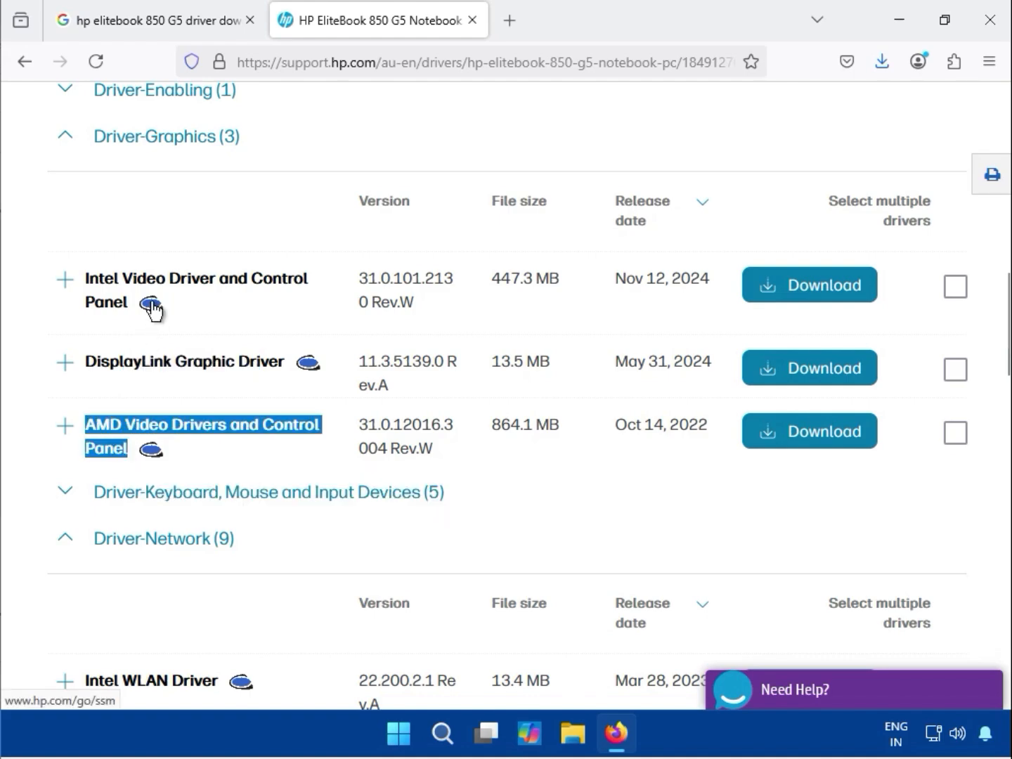
mouse_move(153, 308)
scroll(152, 307, up, 3)
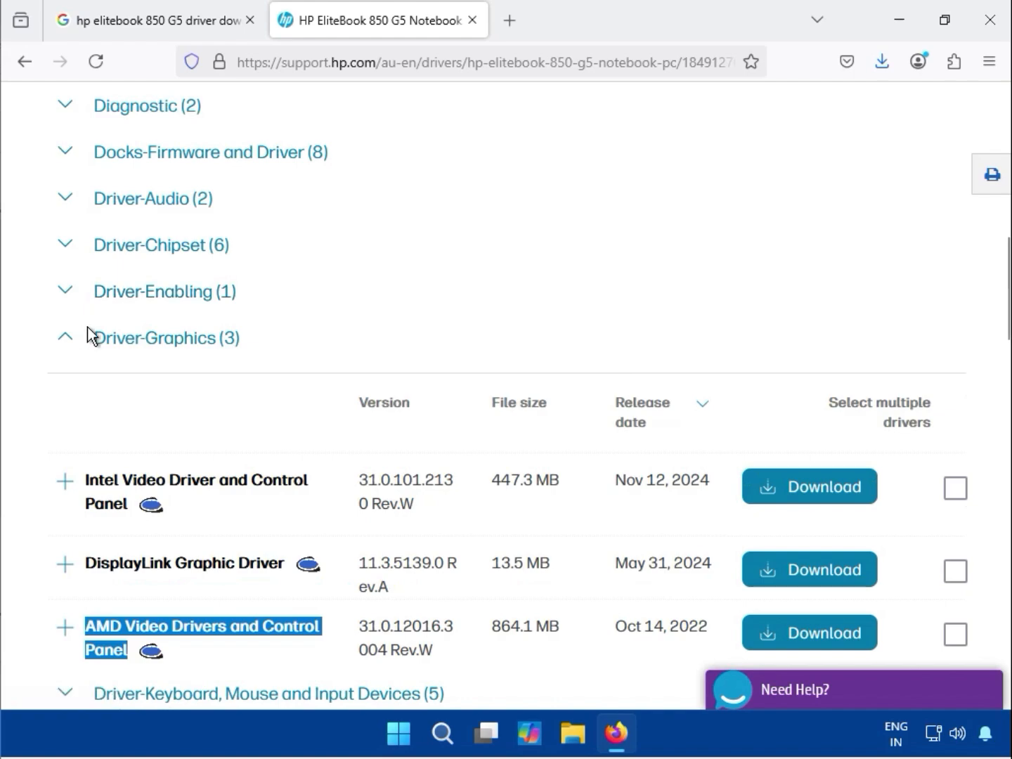
- Expand the Driver-Chipset and Driver-Audio categories and check the Intel Management Engine Driver entry
click(69, 250)
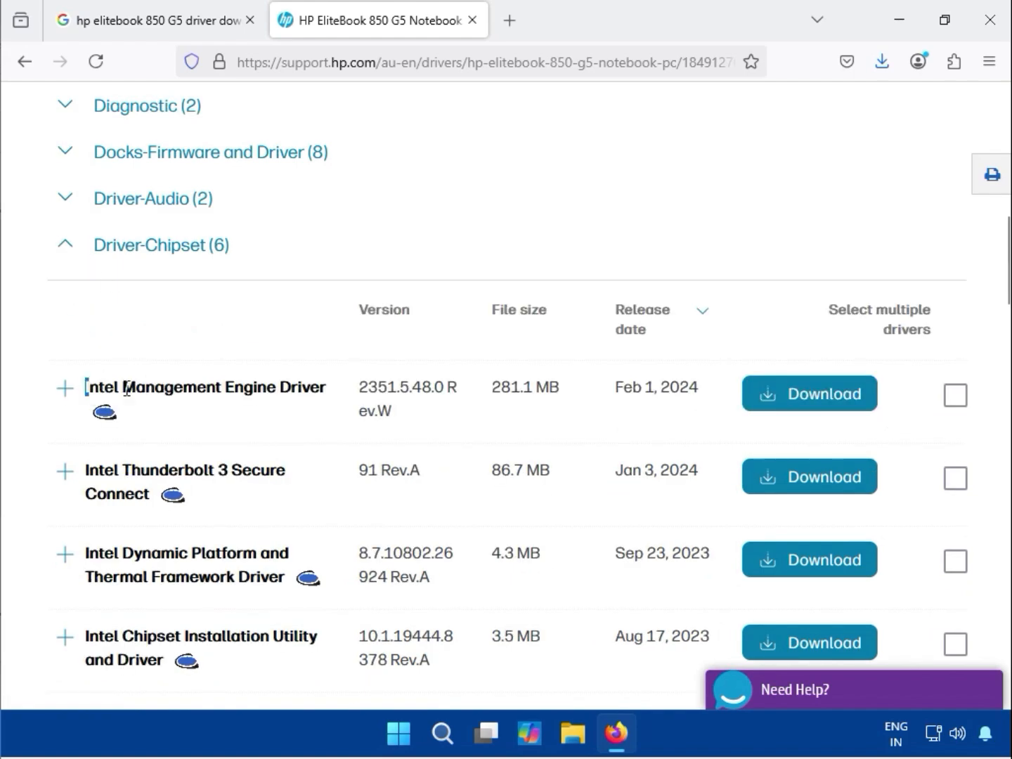
drag(127, 388, 337, 388)
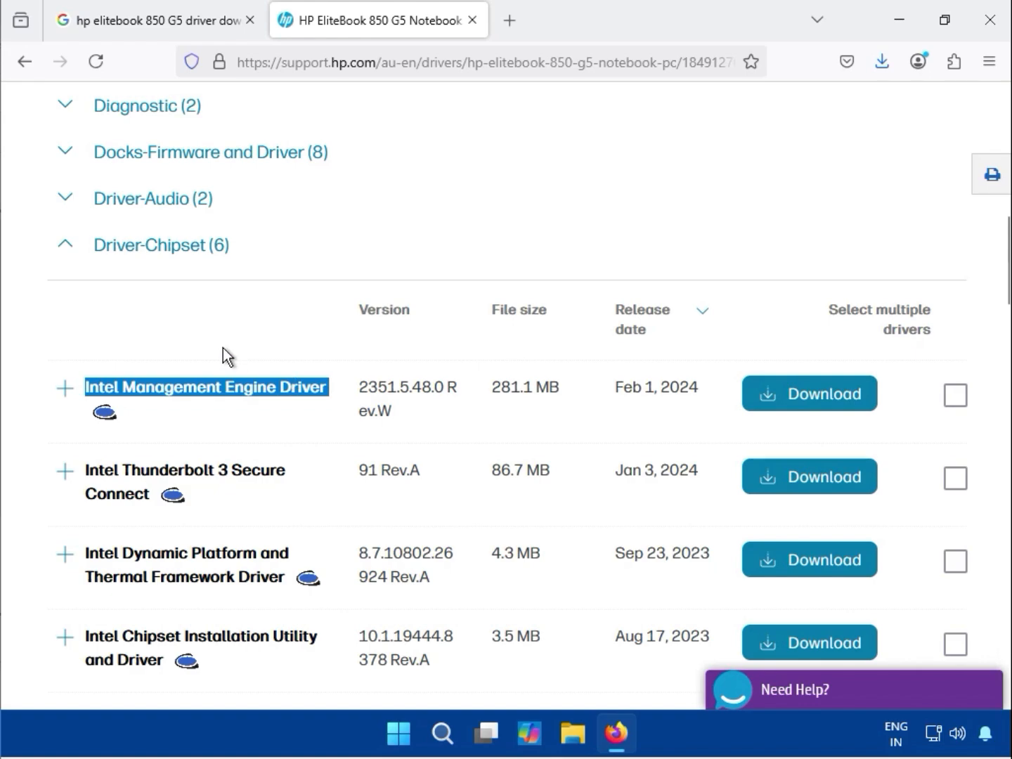
click(66, 199)
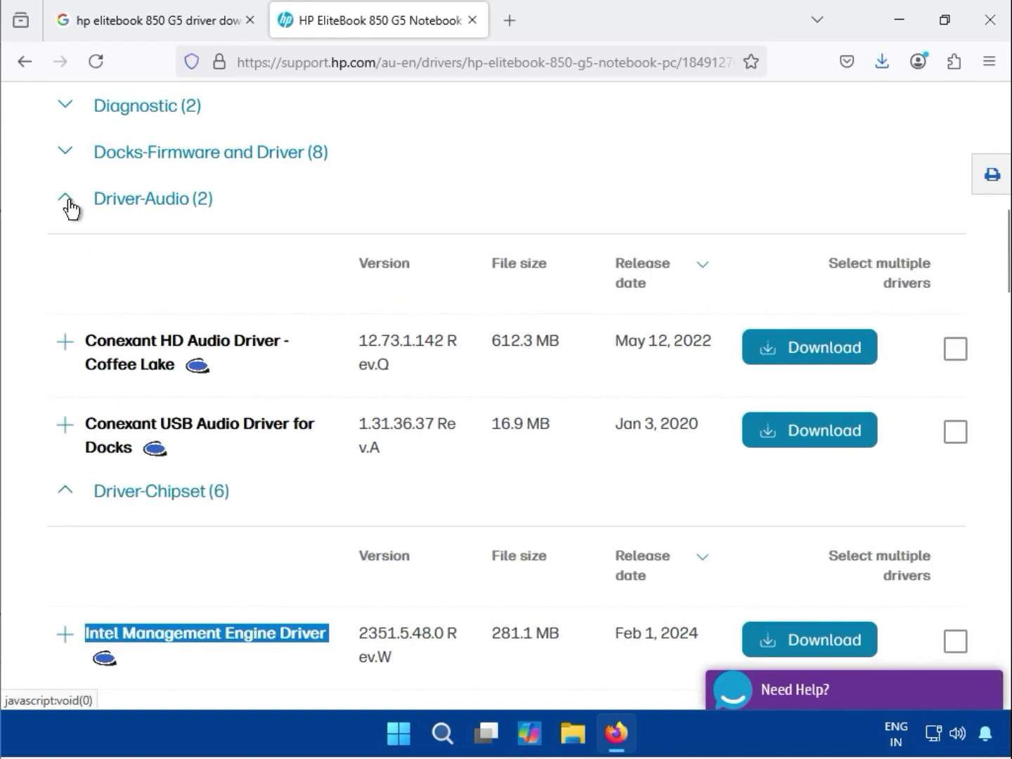
click(50, 249)
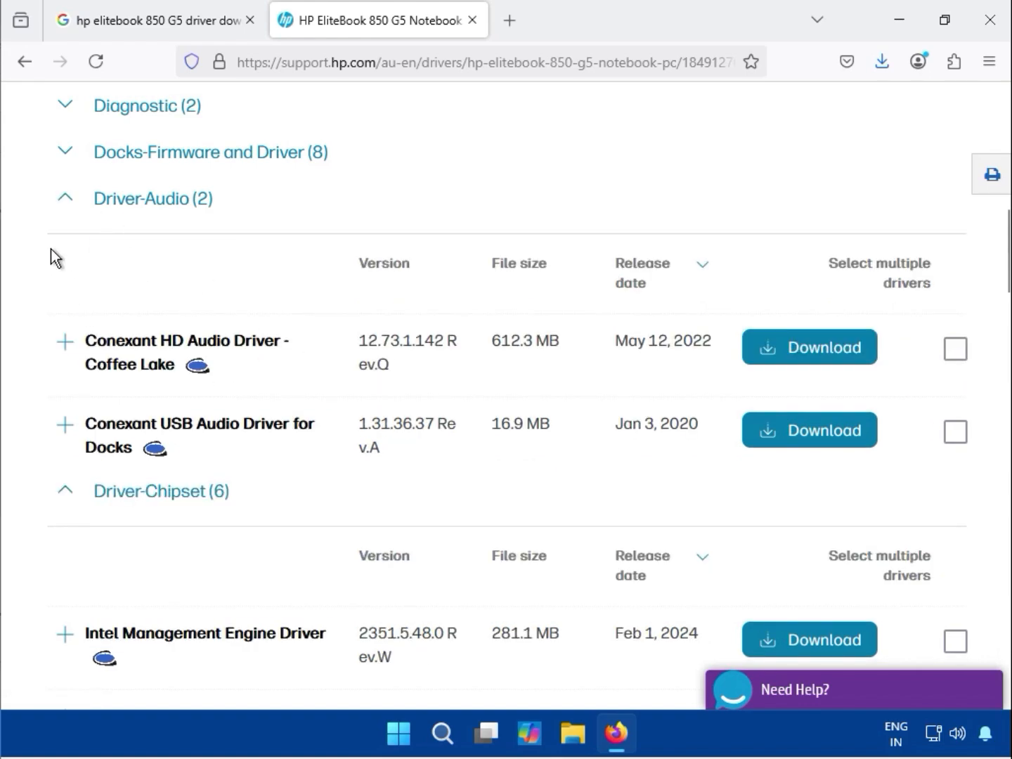
- Mark the Conexant HD Audio Driver - Coffee Lake and the Intel Management Engine Driver for multiple download
click(954, 351)
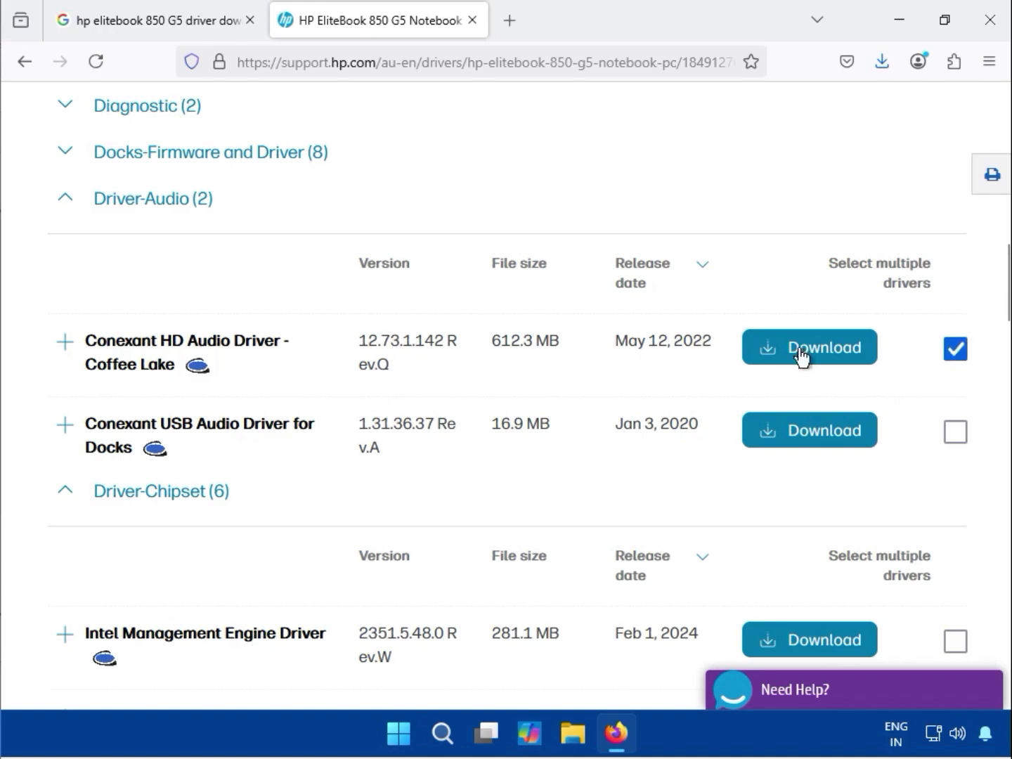
scroll(364, 381, down, 4)
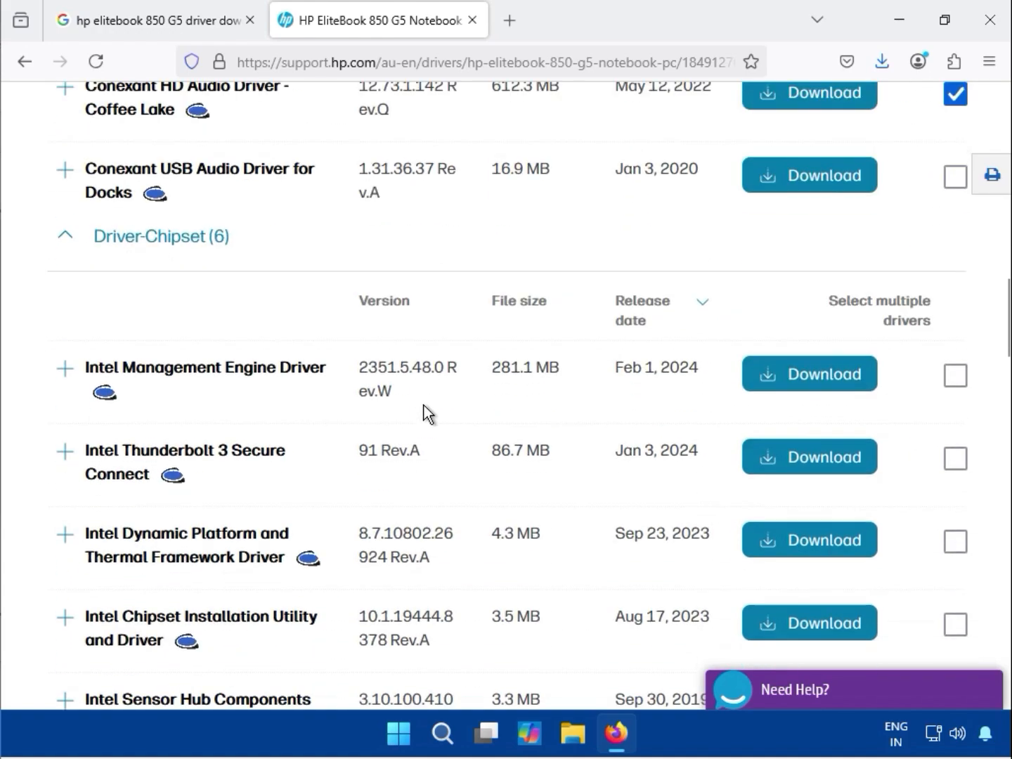
click(956, 339)
- Mark the Intel Video Driver and Control Panel and, under Driver-Keyboard, Mouse and Input Devices, the HP Universal Camera Driver for download
scroll(524, 378, down, 5)
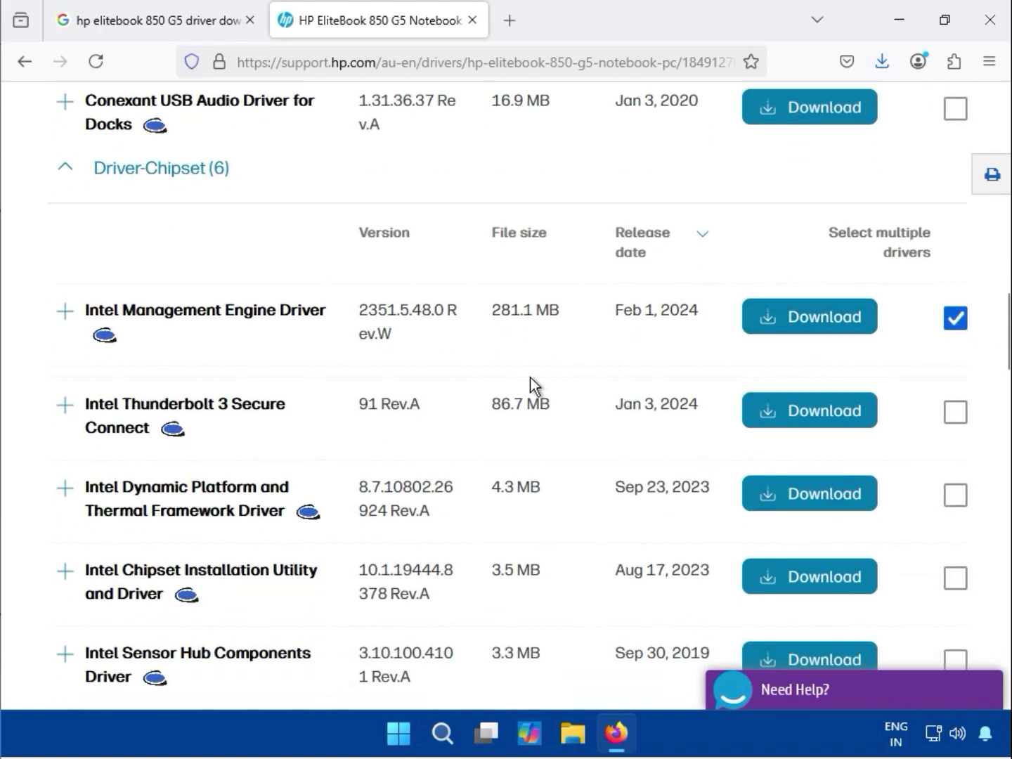
scroll(199, 444, down, 3)
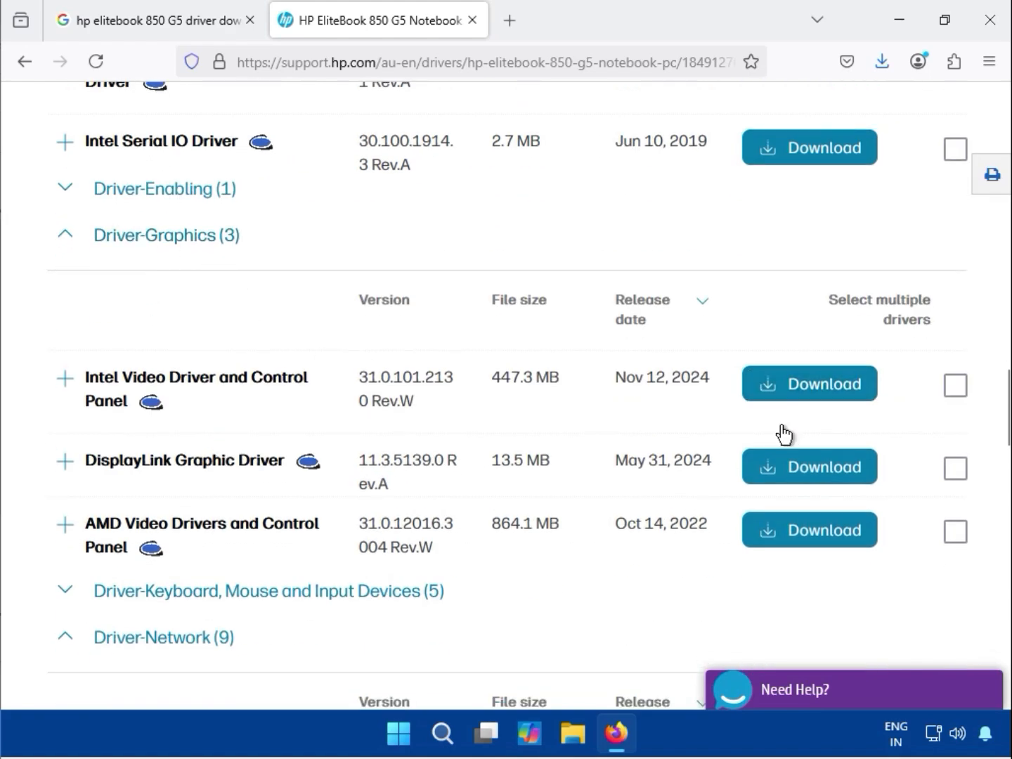
scroll(261, 324, down, 2)
click(956, 285)
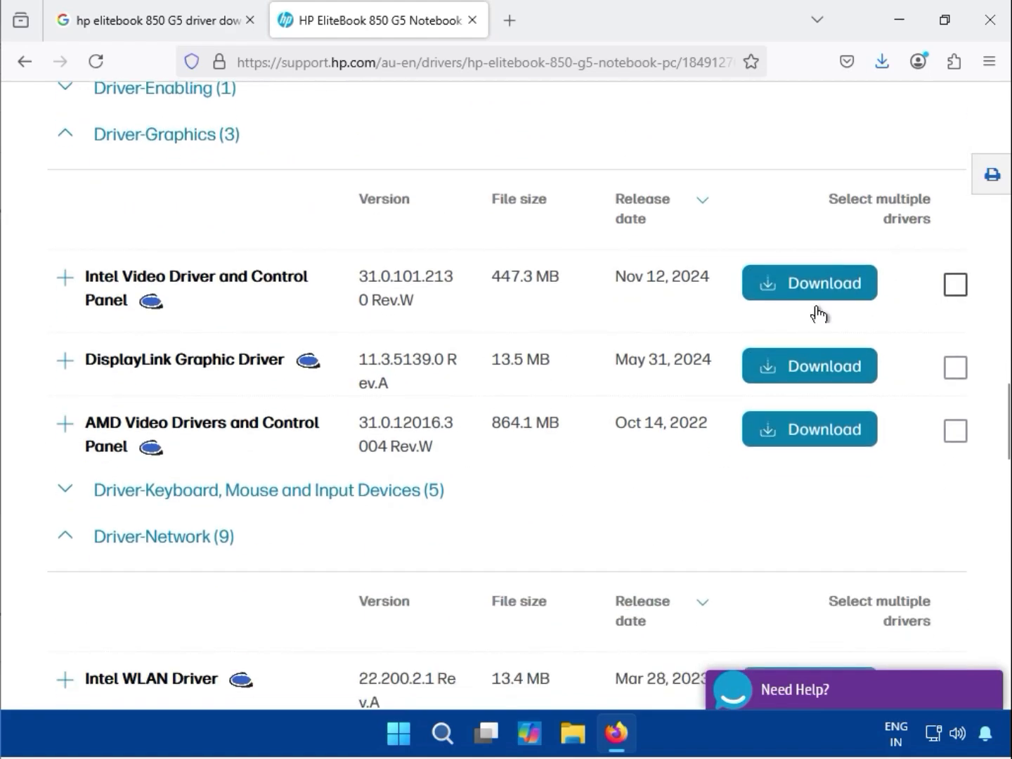
scroll(547, 326, down, 4)
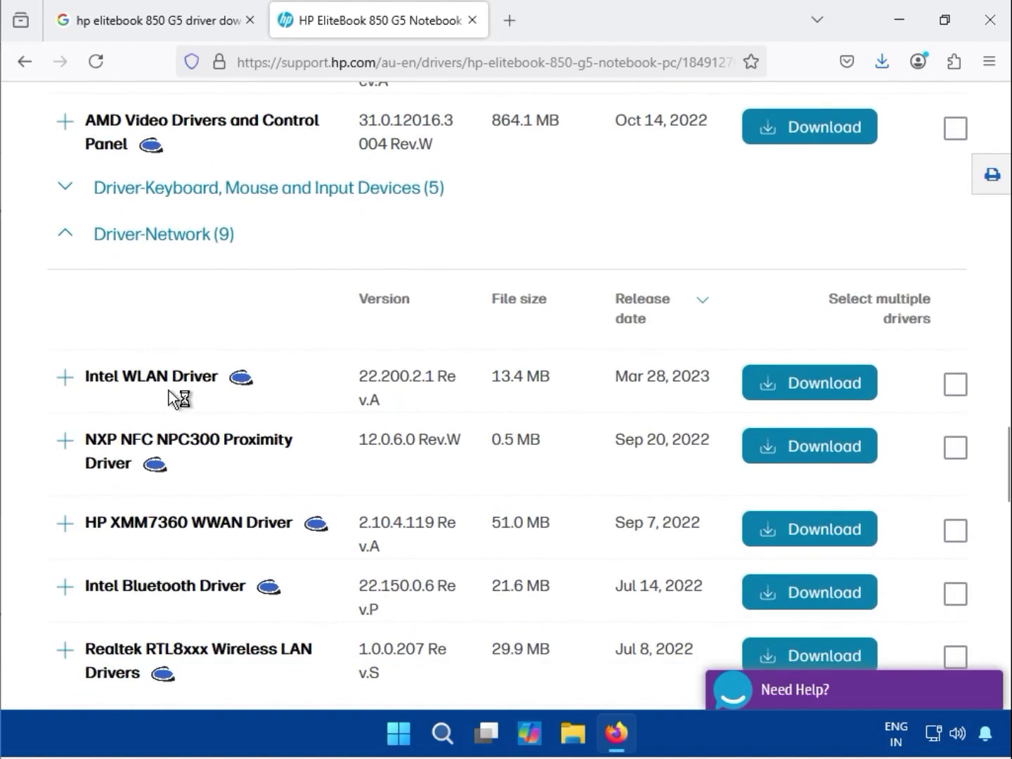
click(70, 199)
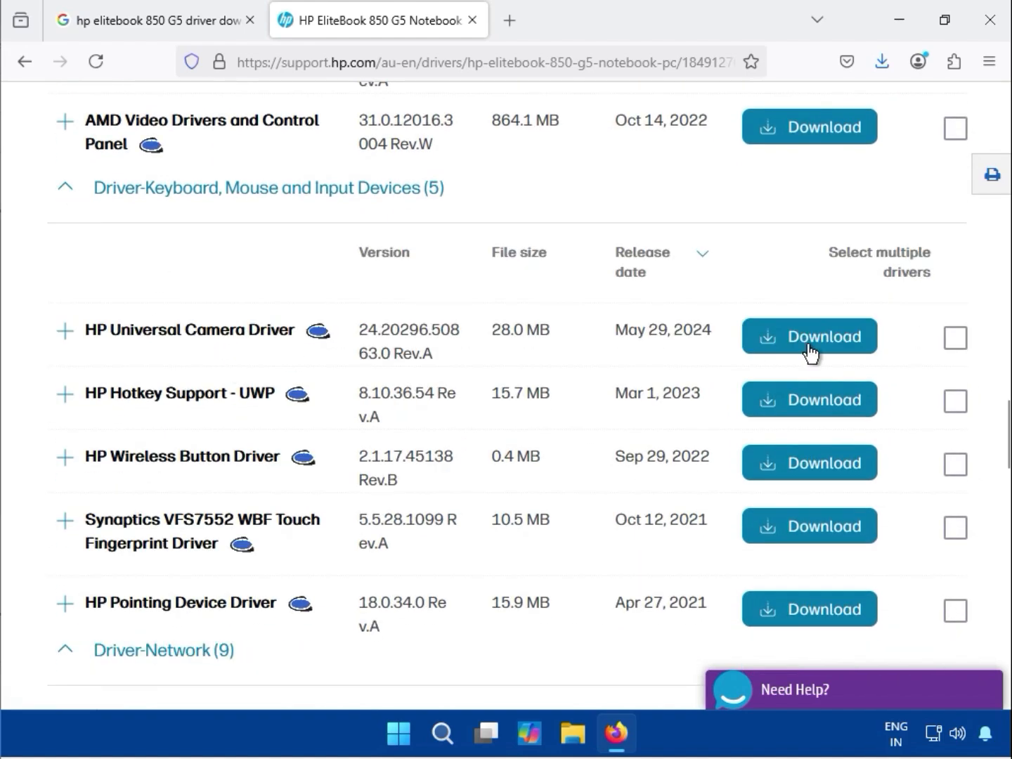
click(956, 338)
- Mark the network drivers Intel WLAN, Intel Bluetooth and Realtek RTL8xxx Wireless LAN version 1.0.0.207 Rev.S for download
scroll(414, 408, down, 7)
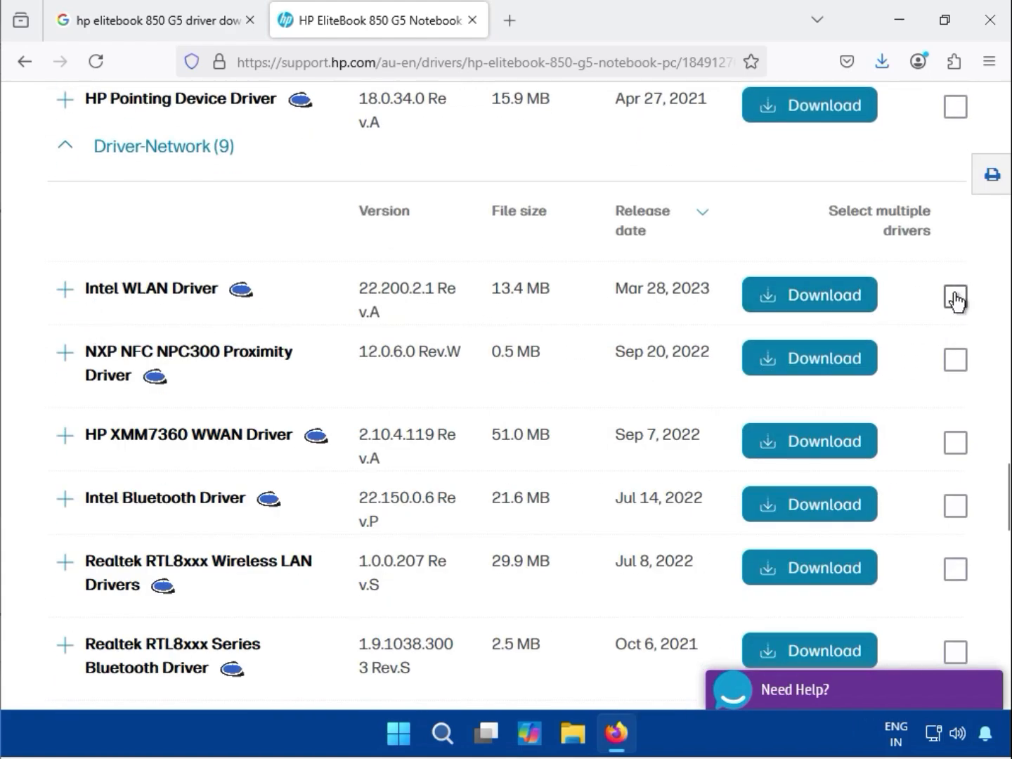
click(955, 296)
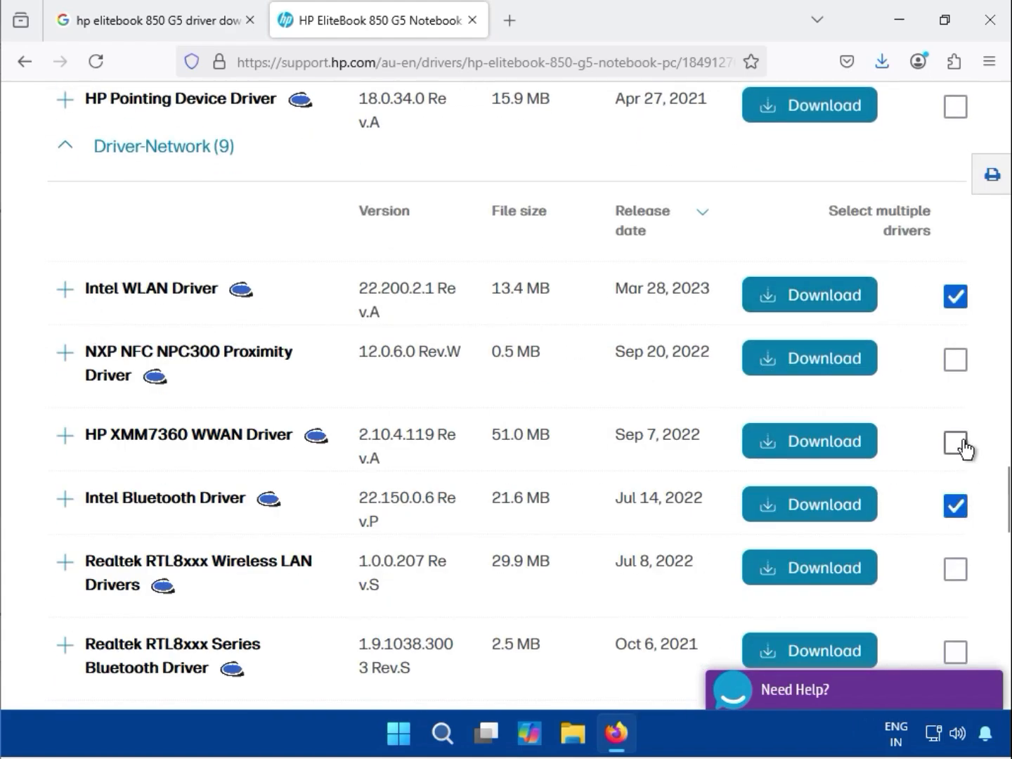
click(956, 569)
- Look over the remaining driver categories and review the selected drivers in the download list above them
scroll(640, 407, down, 5)
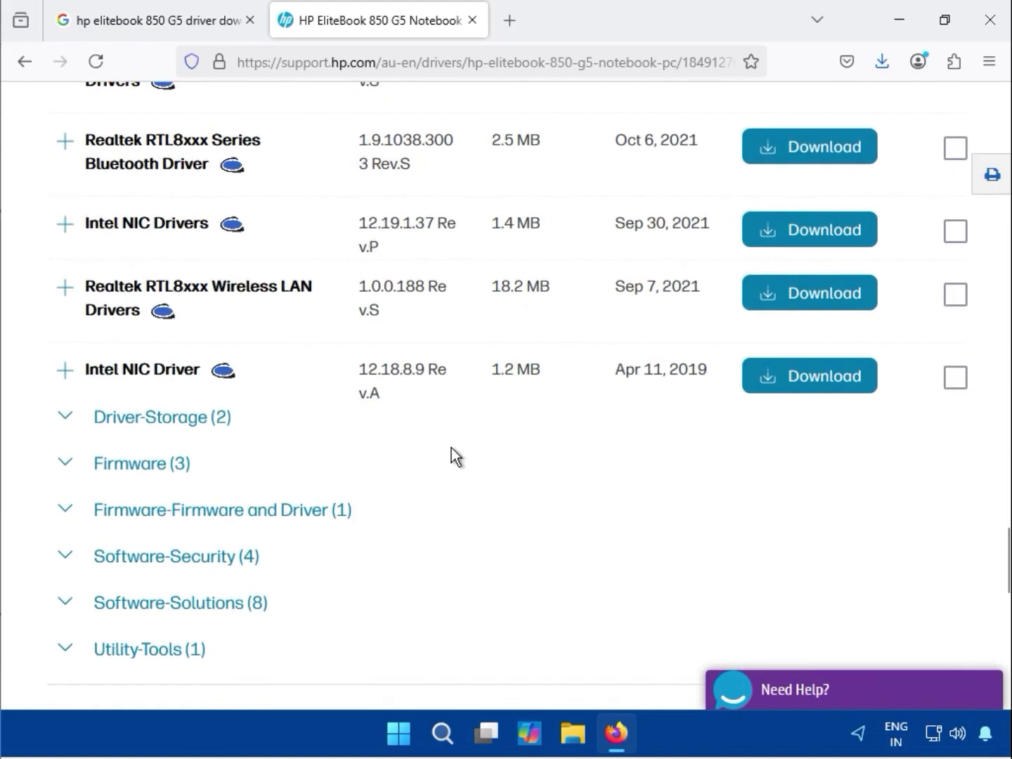
scroll(307, 531, up, 7)
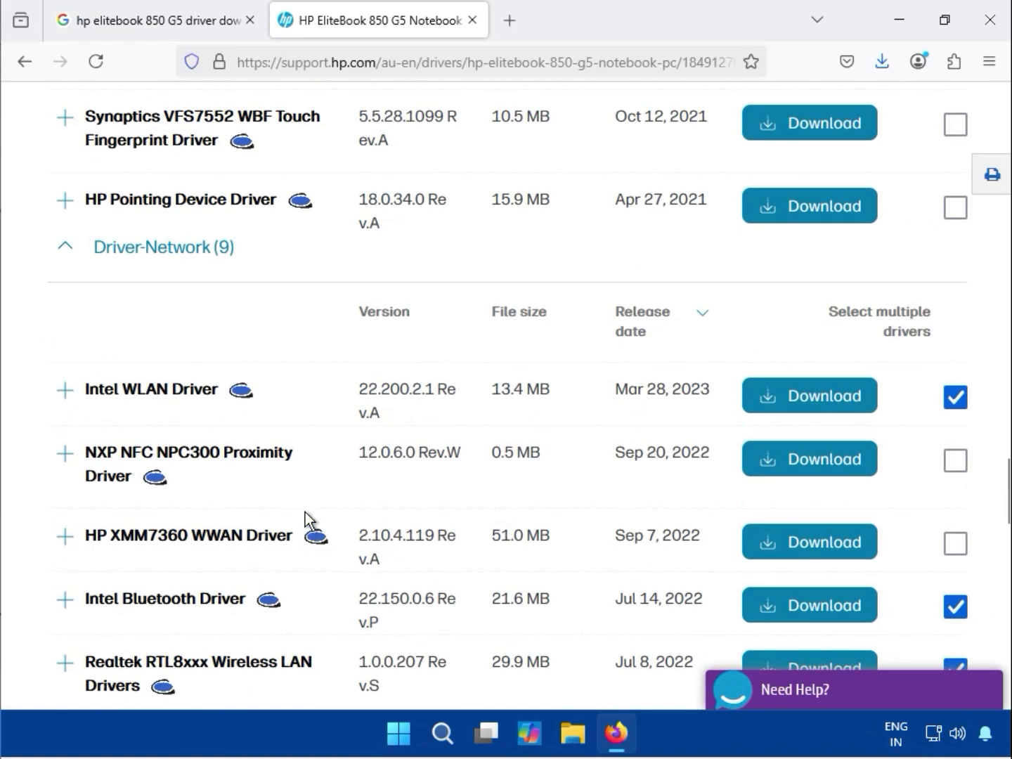
scroll(305, 520, up, 20)
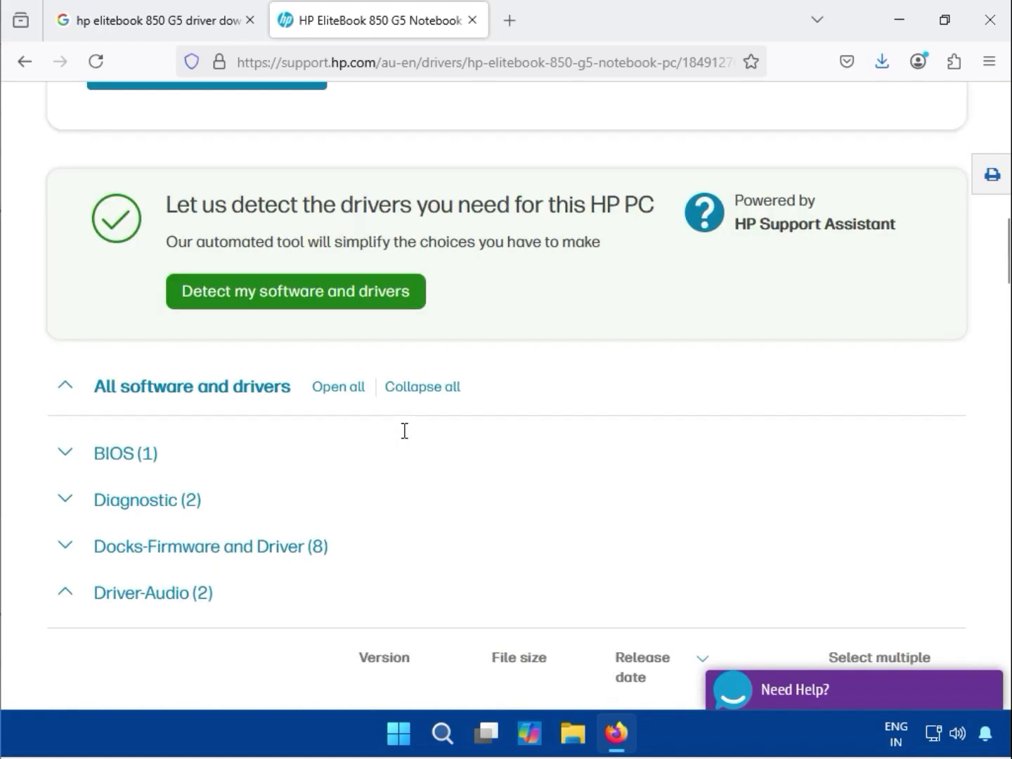
scroll(404, 432, up, 8)
scroll(402, 441, down, 2)
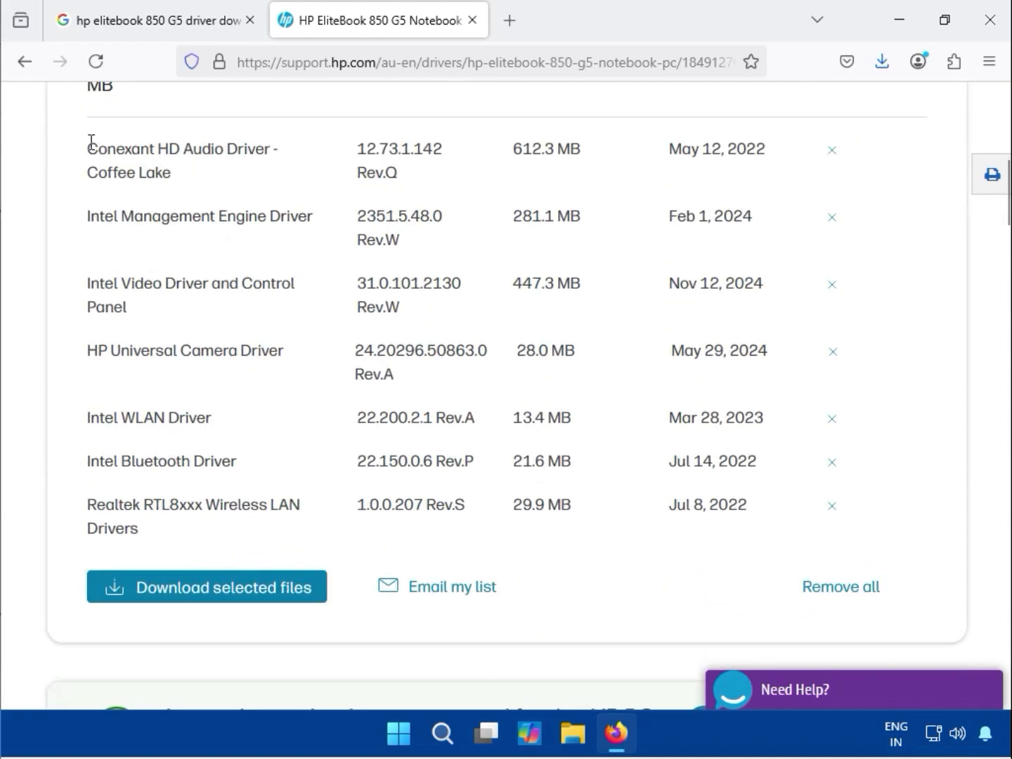
drag(91, 142, 447, 490)
scroll(445, 490, up, 3)
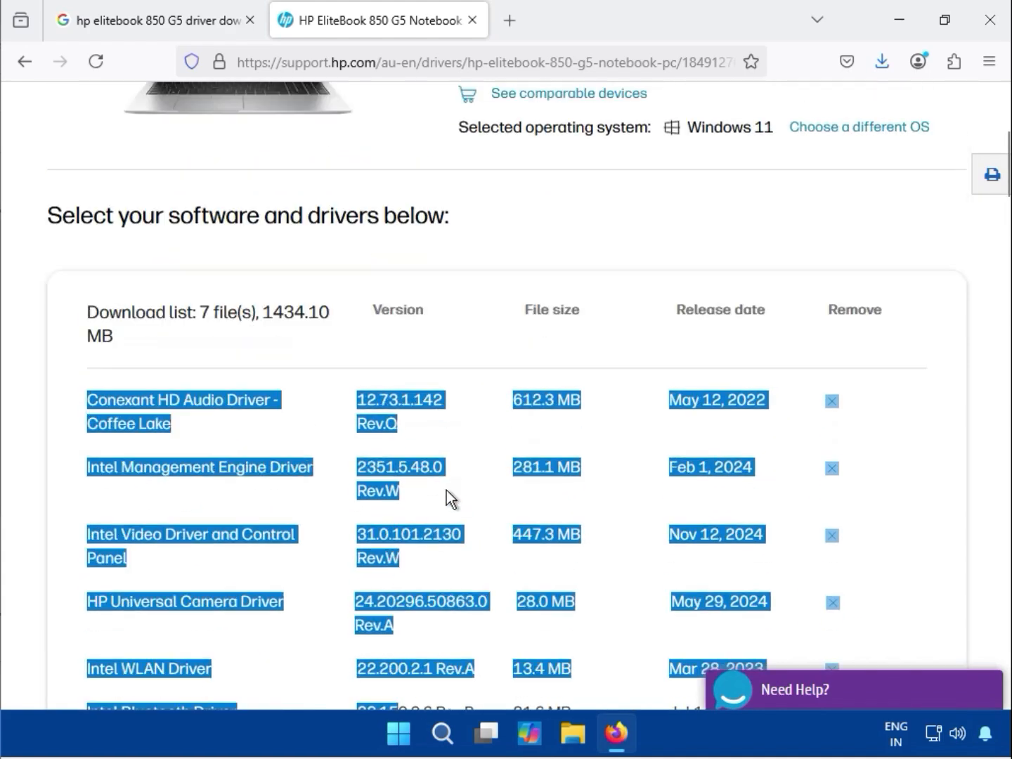
scroll(429, 479, down, 1)
click(244, 266)
scroll(276, 338, down, 2)
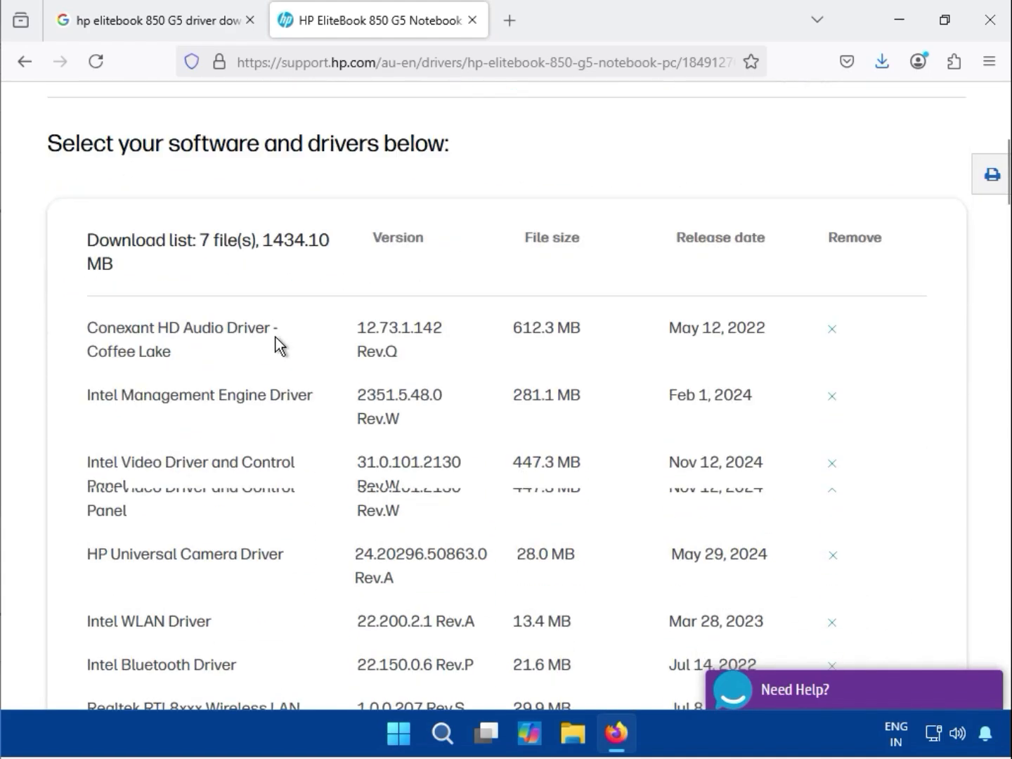
scroll(276, 338, down, 3)
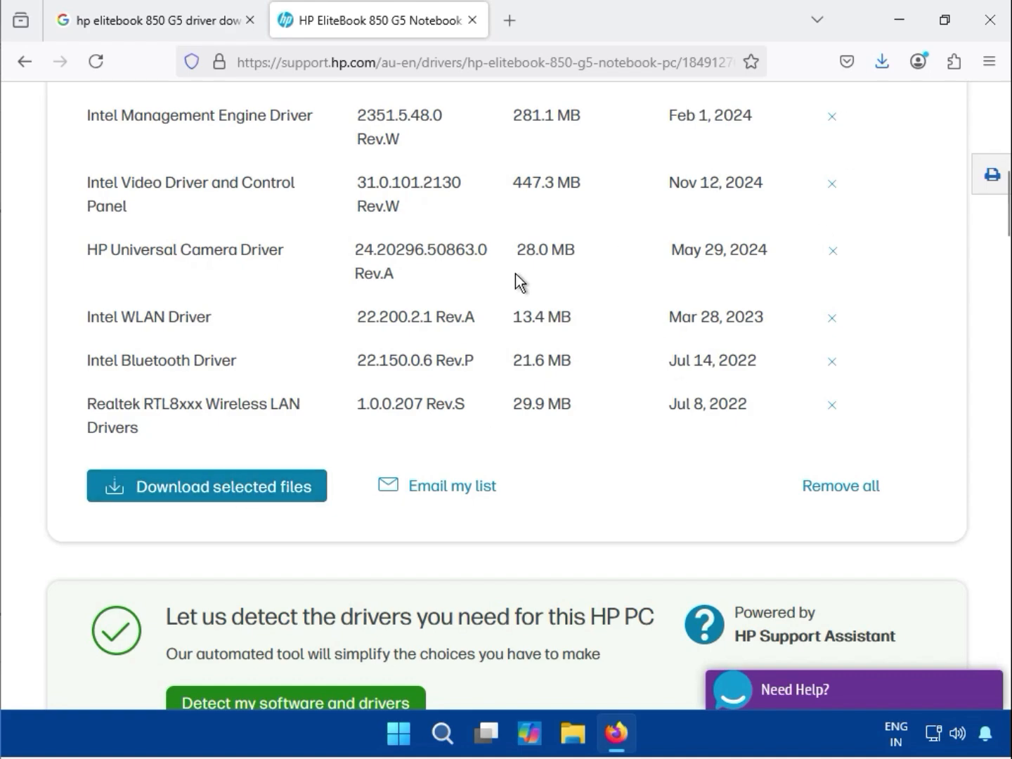
- Run the downloaded installer sp141045(1).exe and allow it to make changes to the device
click(884, 68)
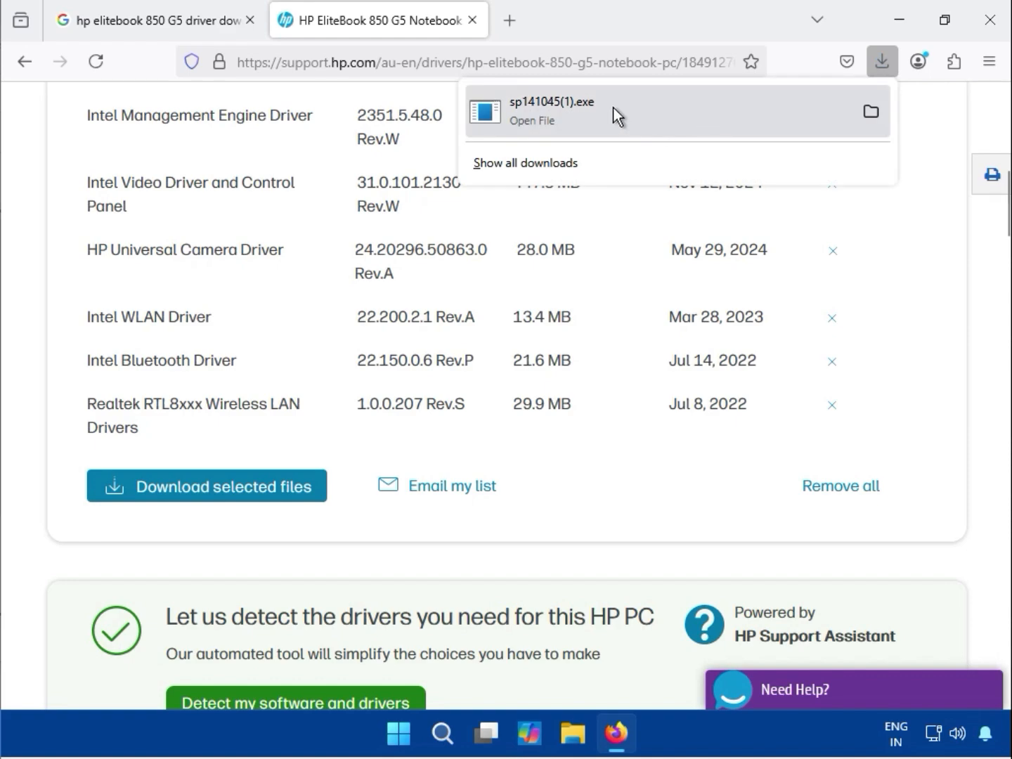
click(579, 113)
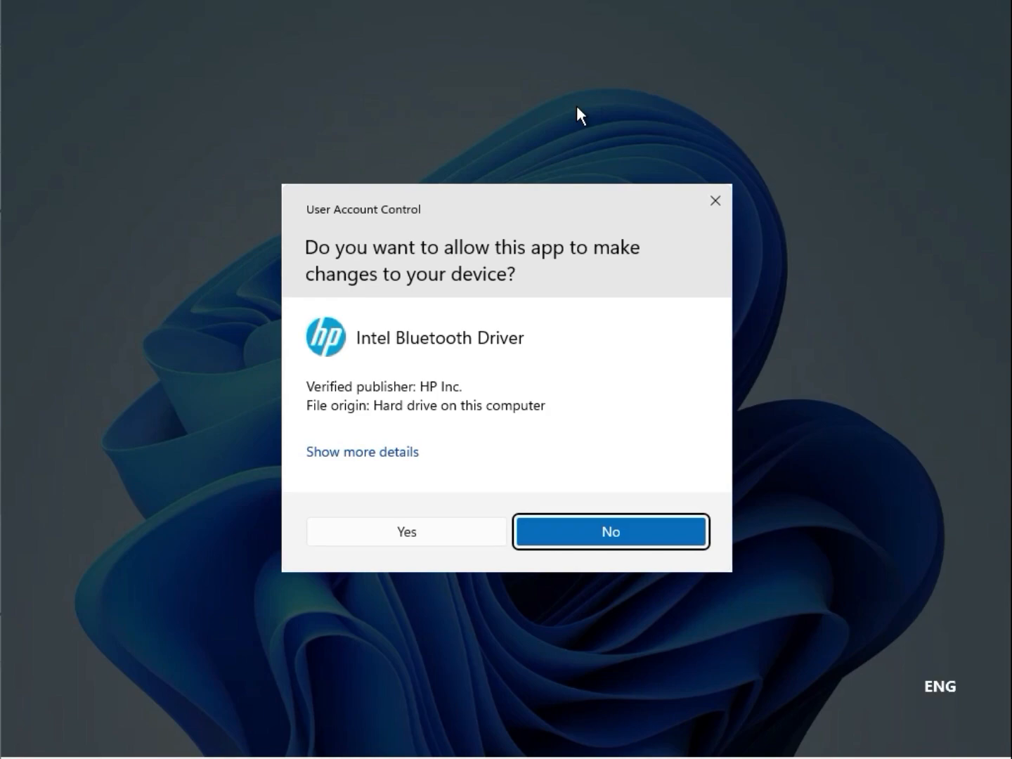
click(408, 533)
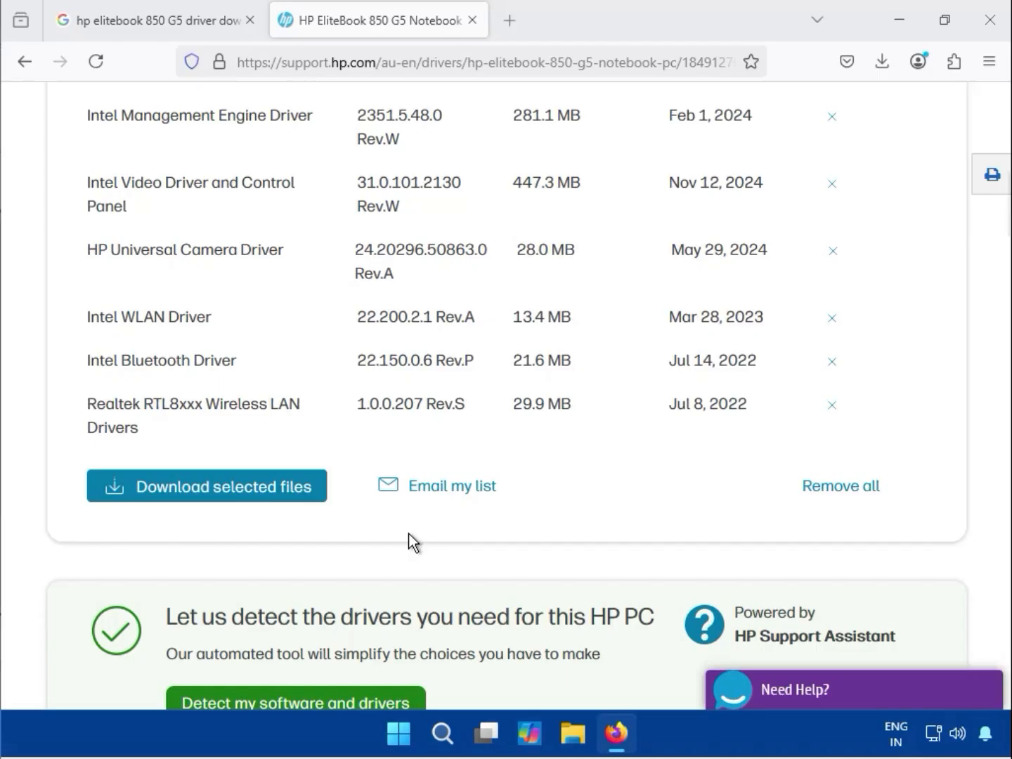
- Proceed through the Intel Bluetooth Driver setup and accept the terms of the license agreement
click(612, 526)
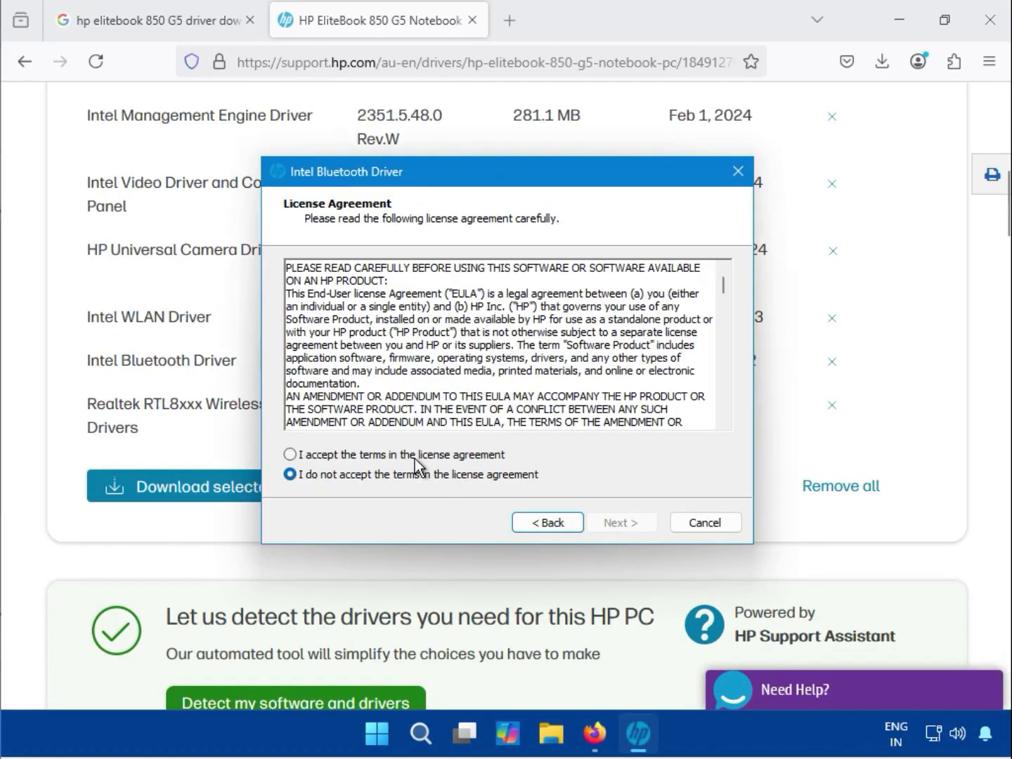
click(414, 457)
click(622, 523)
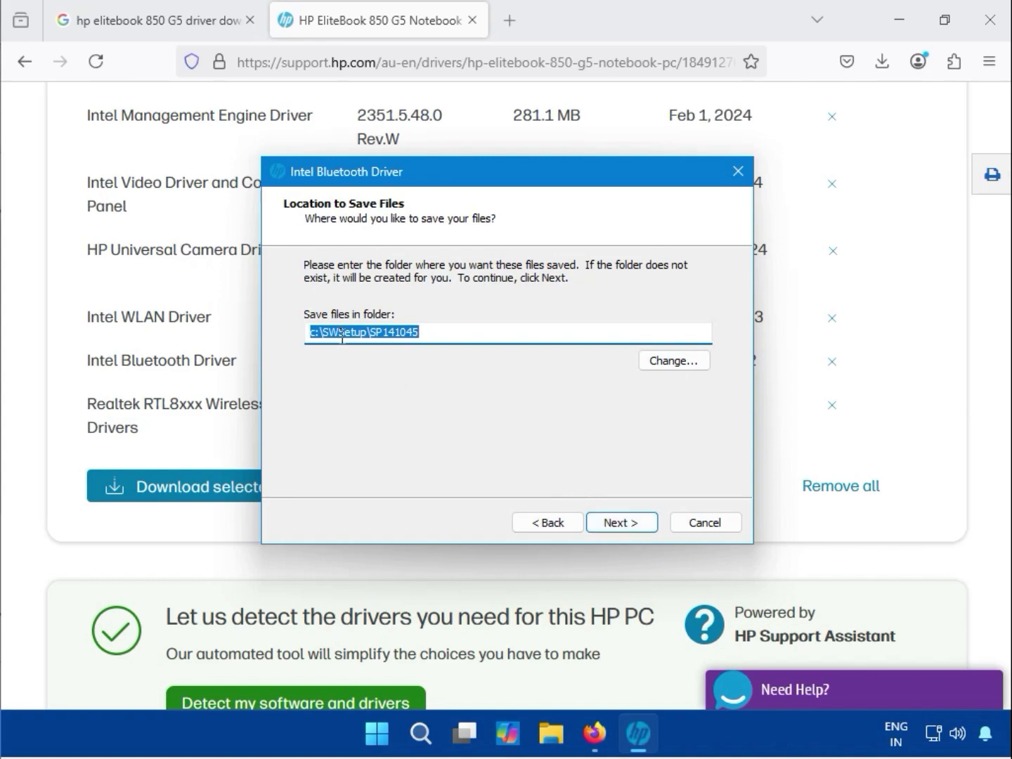
- Keep c:\SWSetup\SP141045 as the save folder, start the Intel Bluetooth Driver installation and minimize its console window
click(371, 336)
drag(425, 337, 300, 338)
click(438, 333)
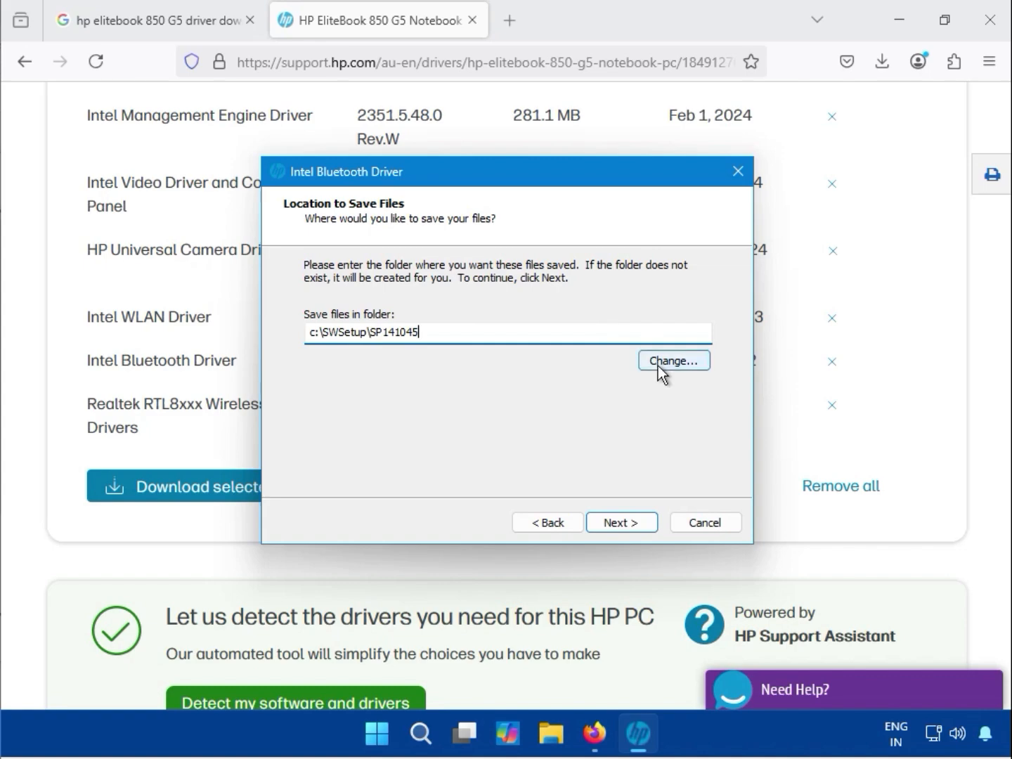
click(632, 528)
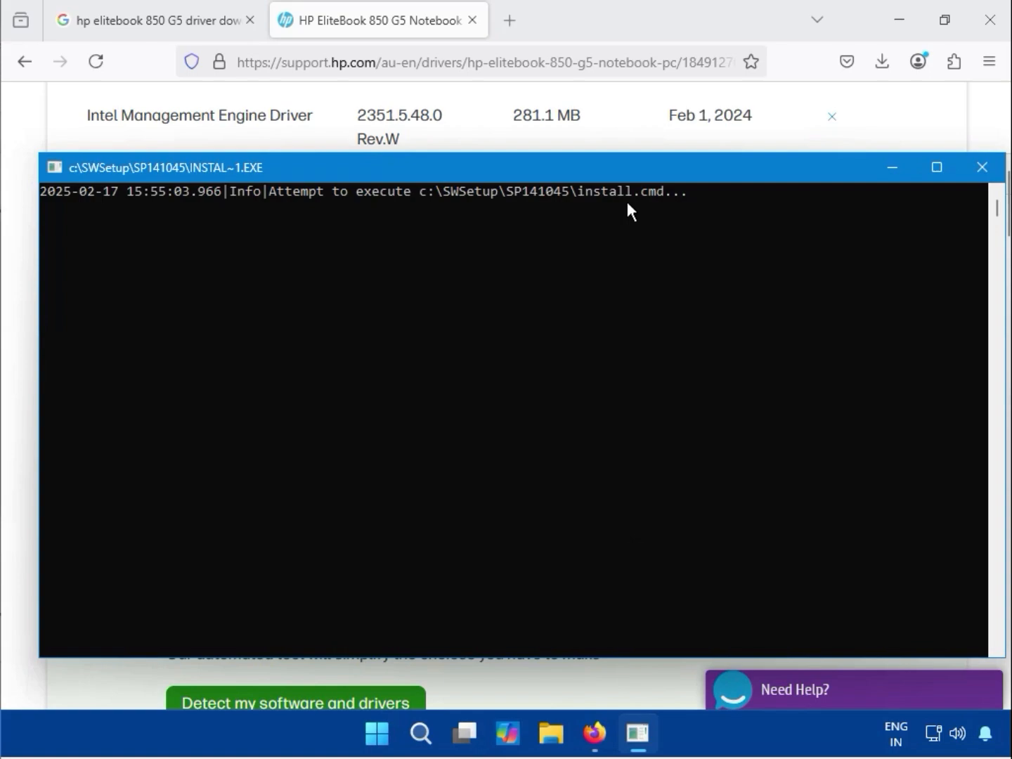
click(894, 168)
scroll(516, 547, up, 10)
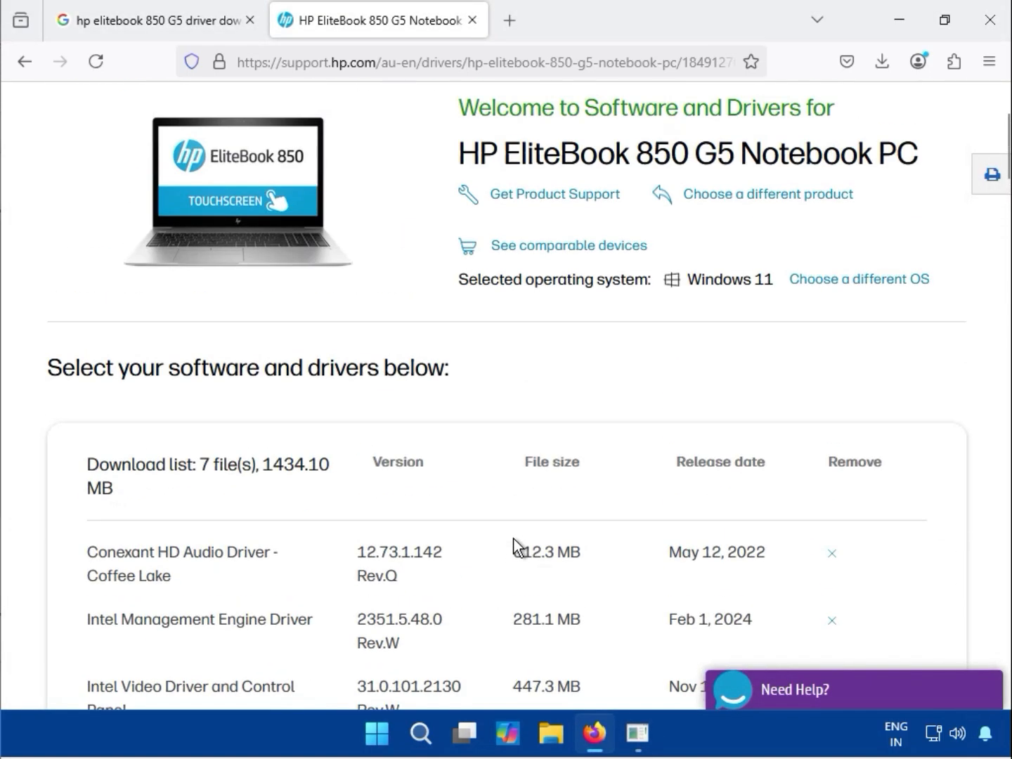